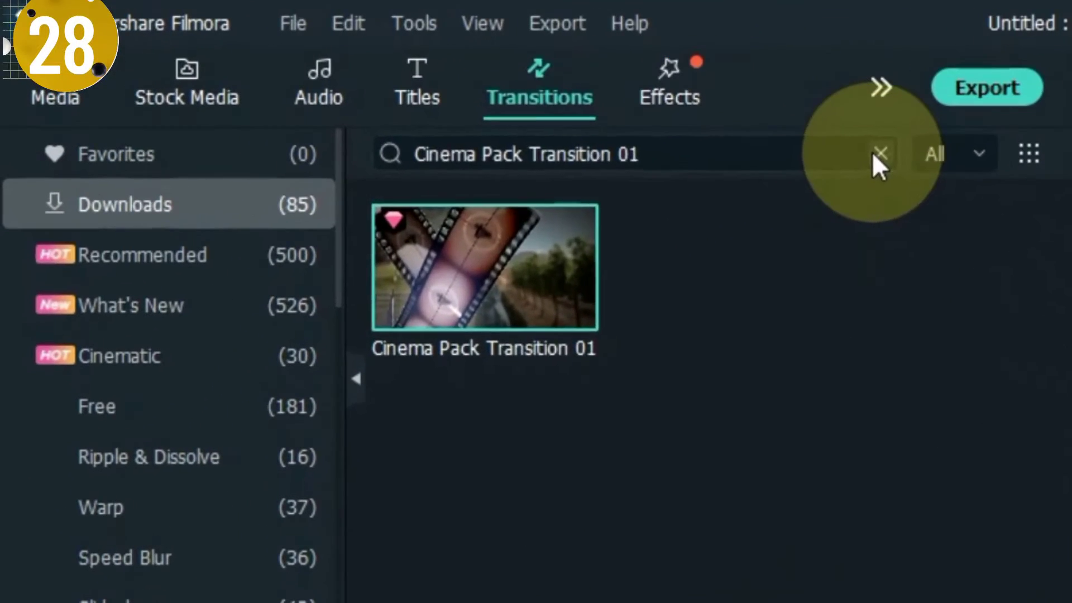
- Find Energy Burst Pack Transition 07, place it between clips 189115864 and 498780589, and play the result
click(665, 122)
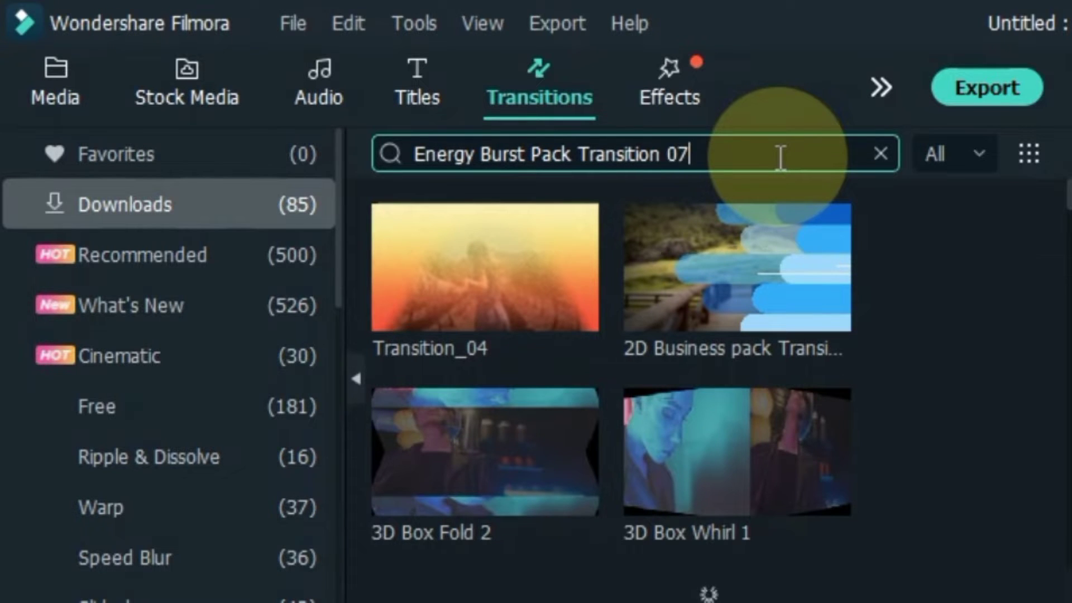
key(Return)
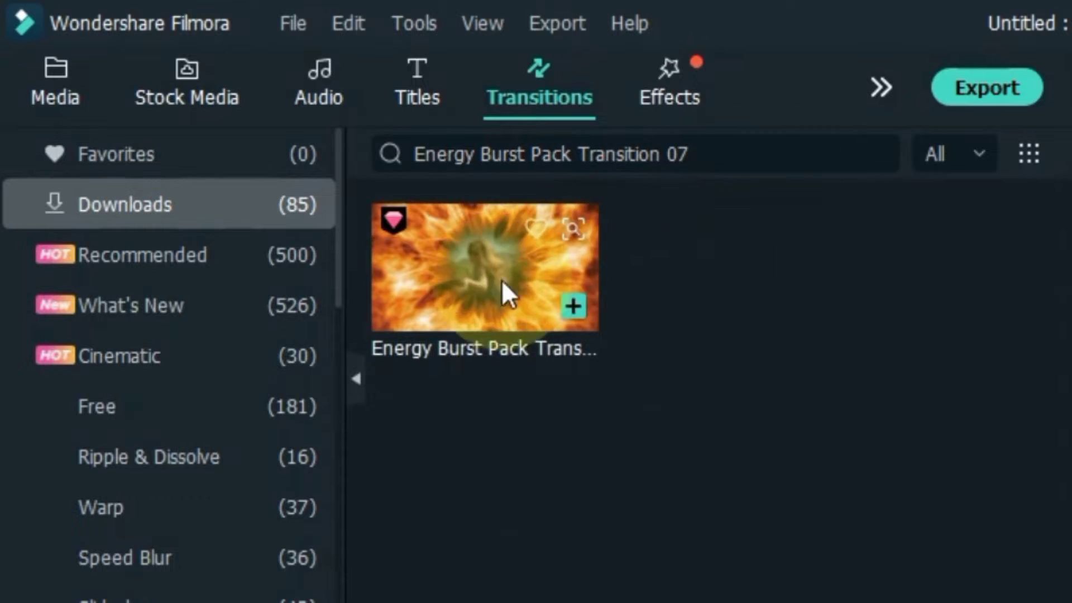
drag(503, 282, 1071, 602)
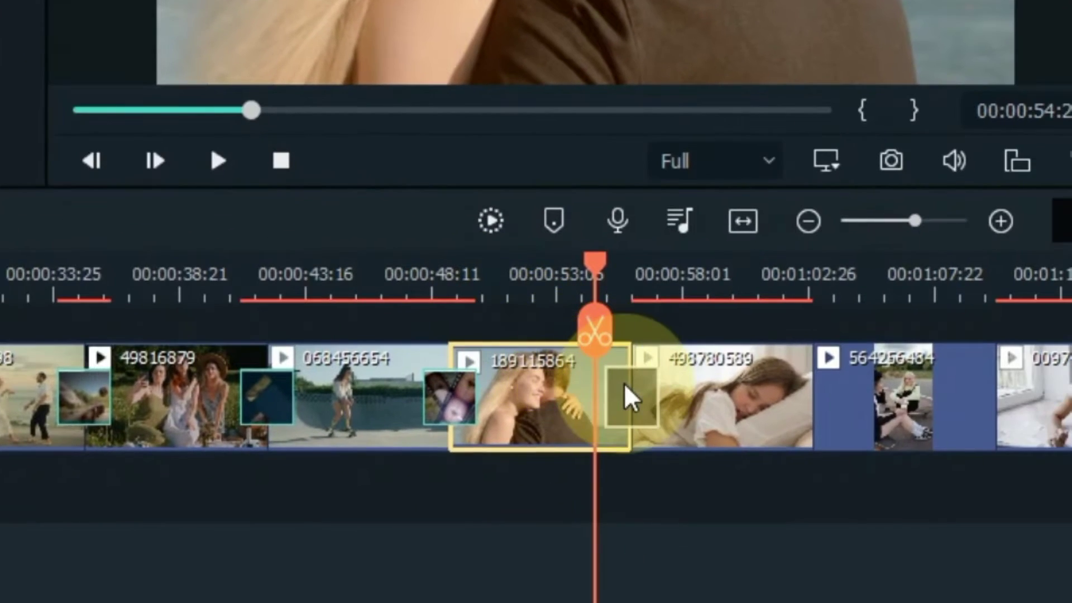
drag(624, 383, 624, 383)
key(space)
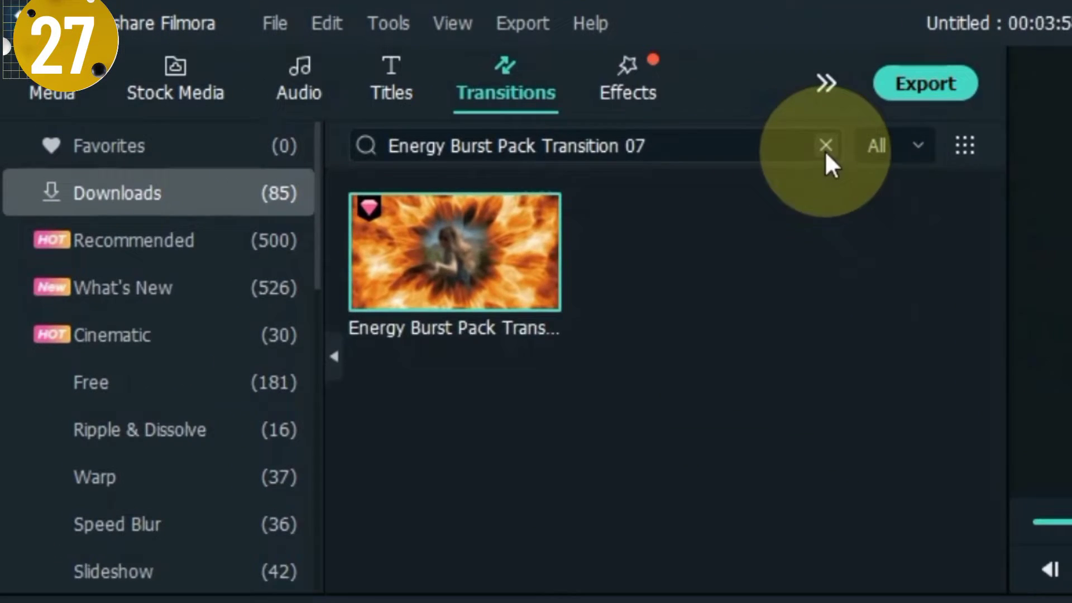
- Find the Plain Shape 6 transition, place it between clips 498780589 and 564256484, and preview that part of the timeline
click(826, 146)
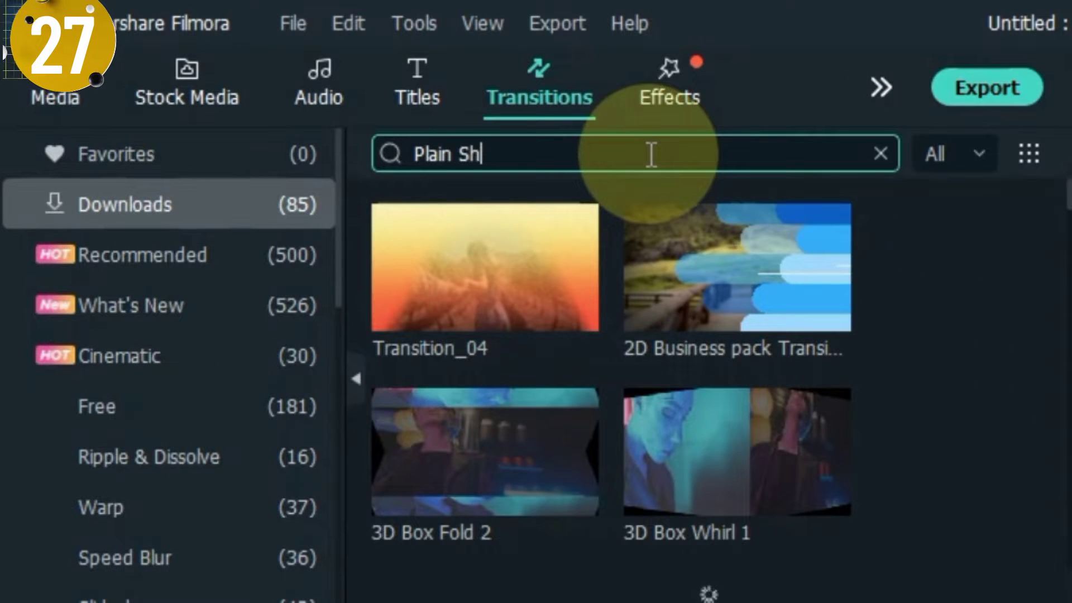
text(Plain Shape 6)
key(Return)
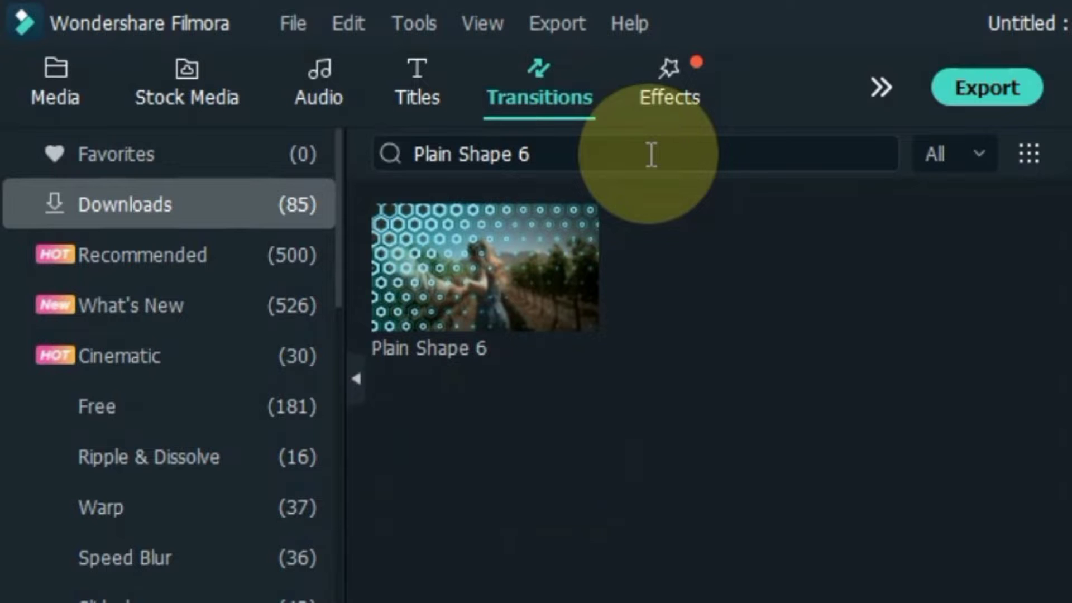
drag(388, 309, 622, 411)
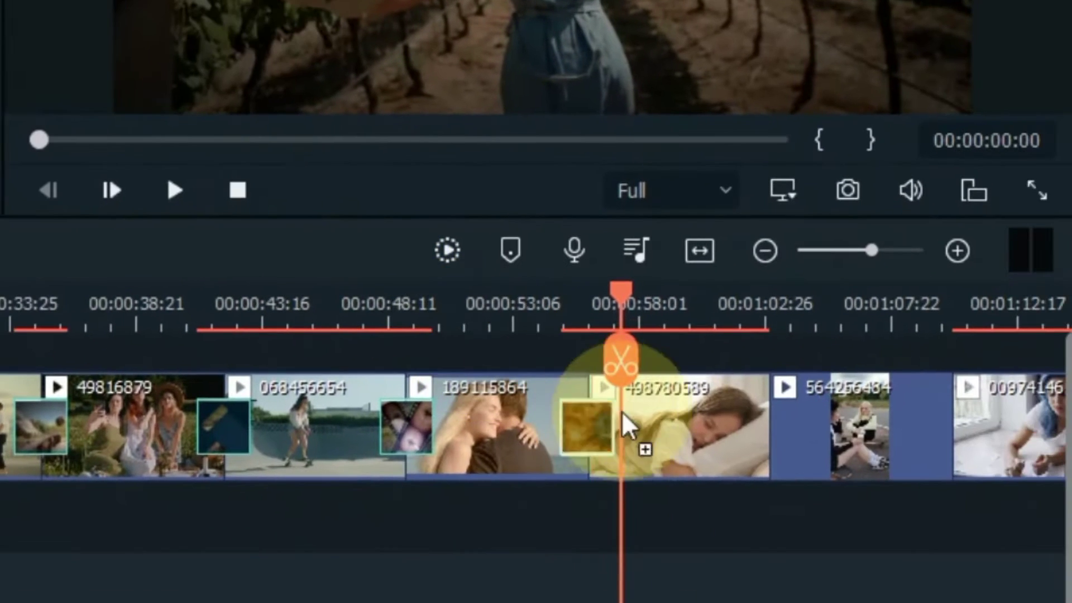
drag(729, 421, 747, 415)
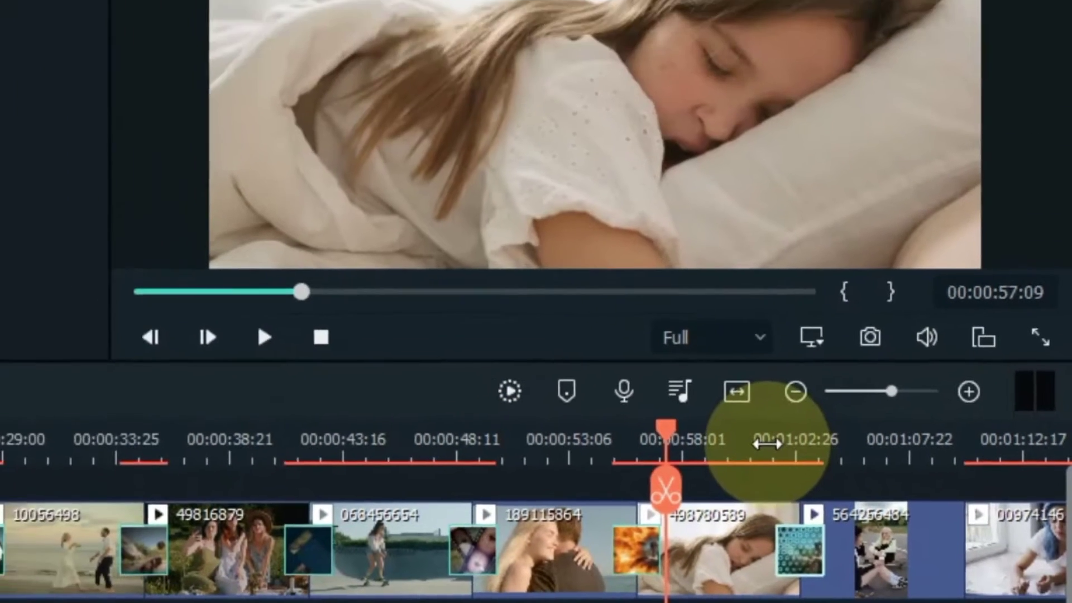
click(729, 309)
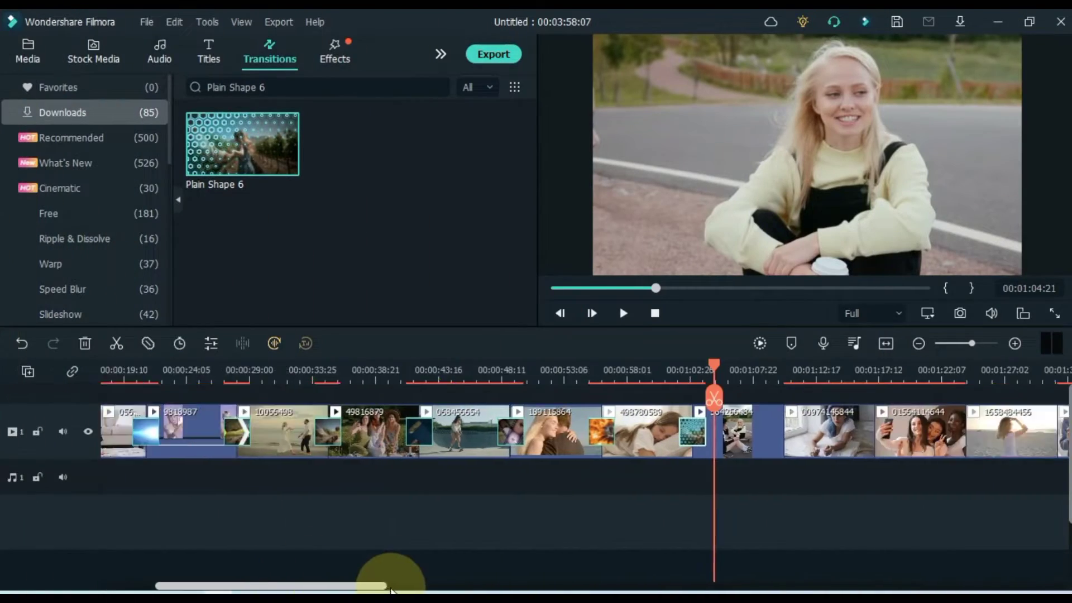
drag(391, 589, 483, 590)
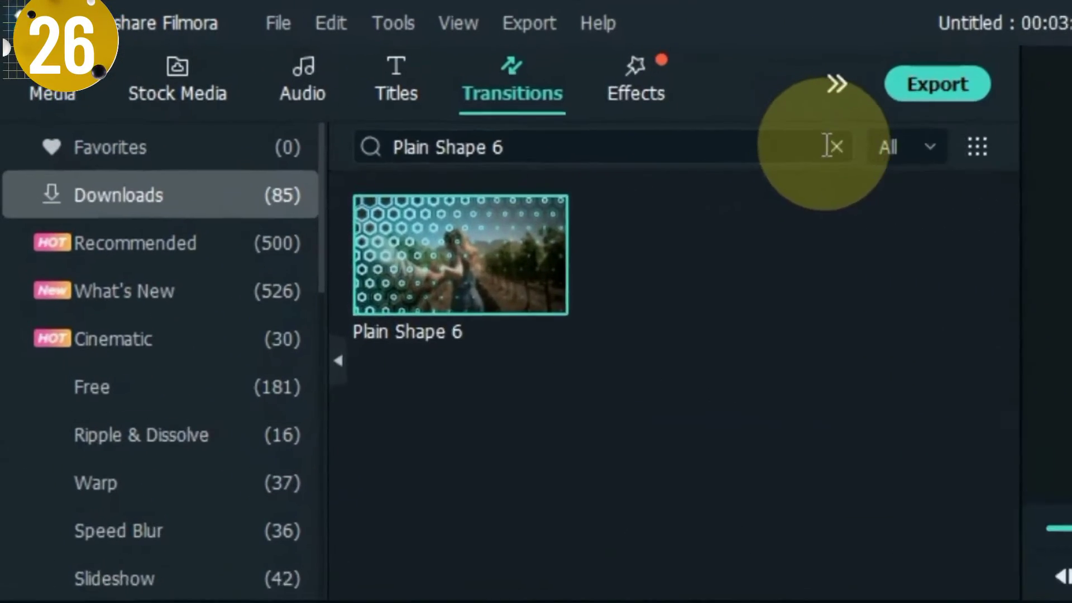
click(440, 87)
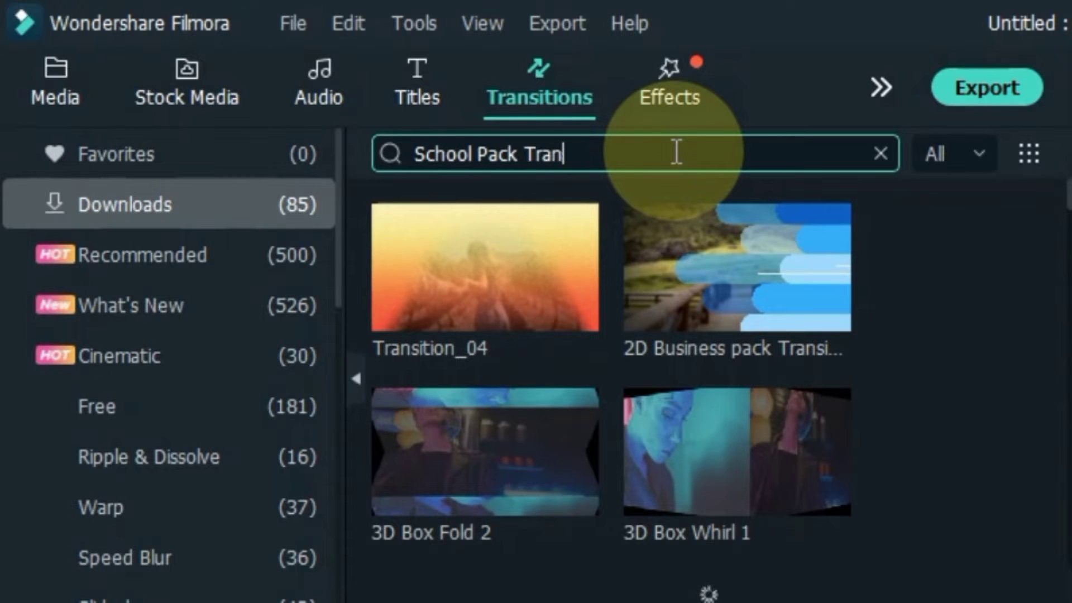
text(School Pack Transition 02)
key(Return)
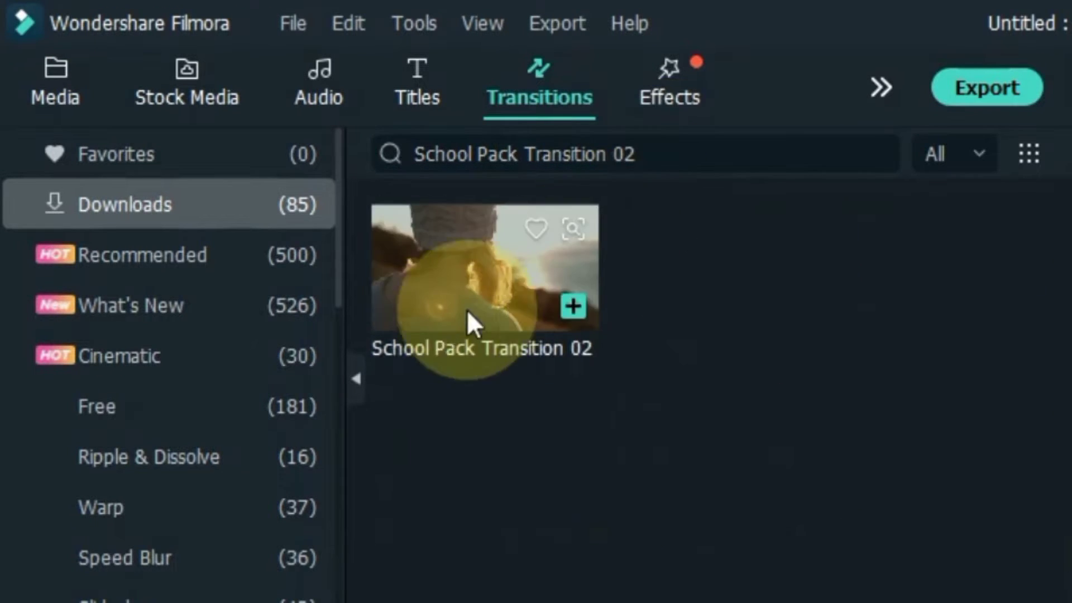
drag(426, 296, 628, 602)
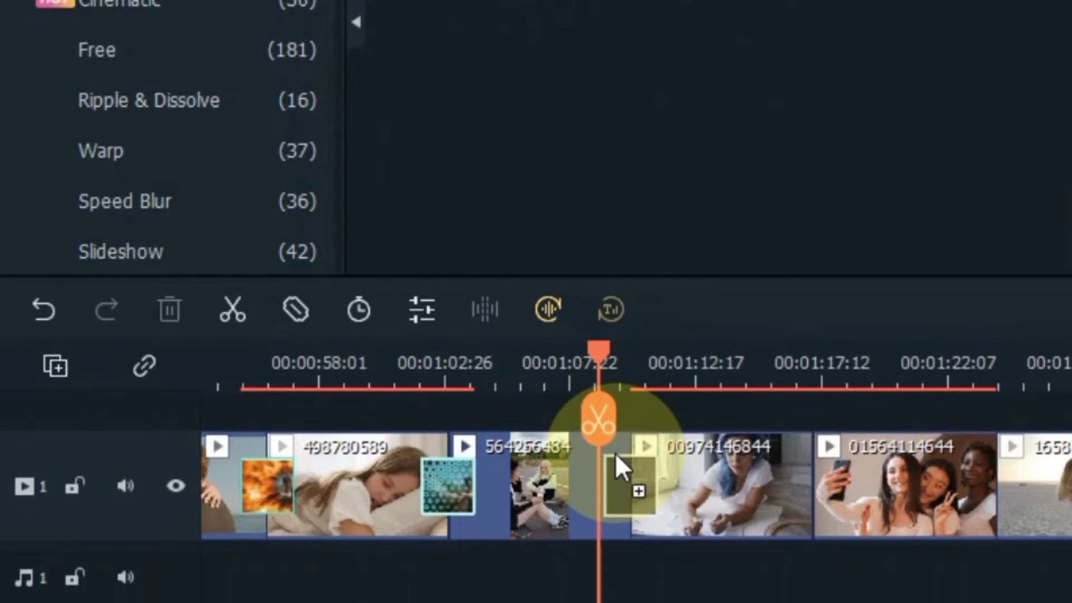
drag(615, 453, 615, 453)
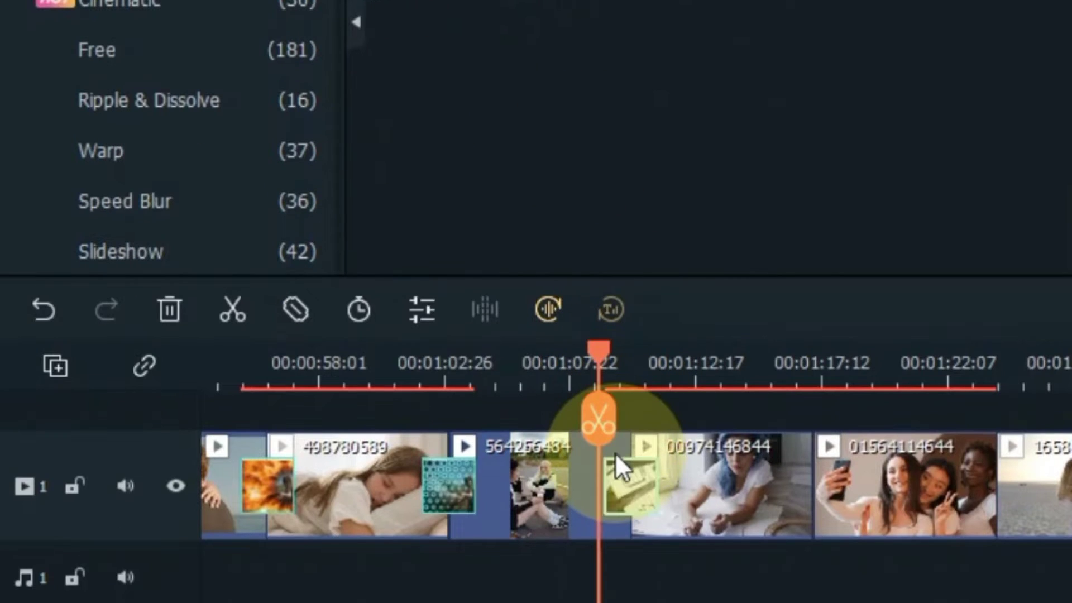
key(space)
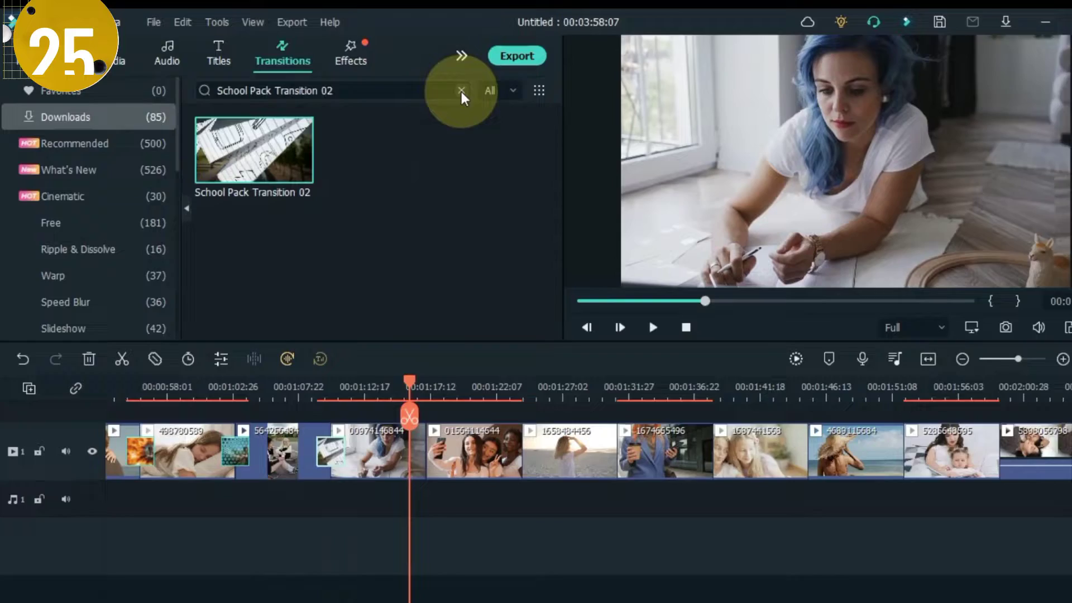
click(461, 91)
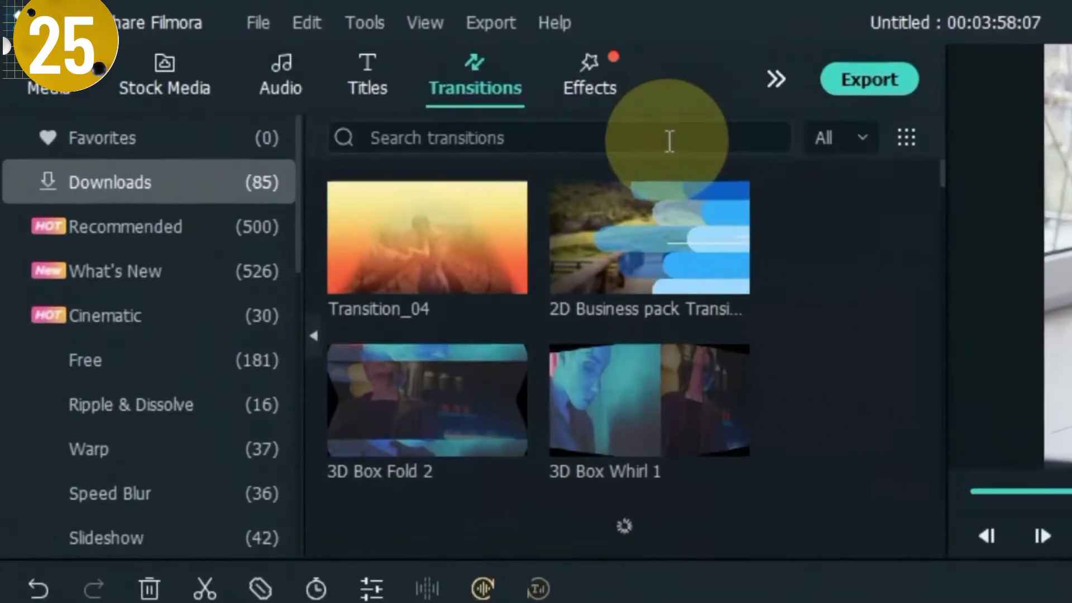
text(Profile Movie Pack Tran)
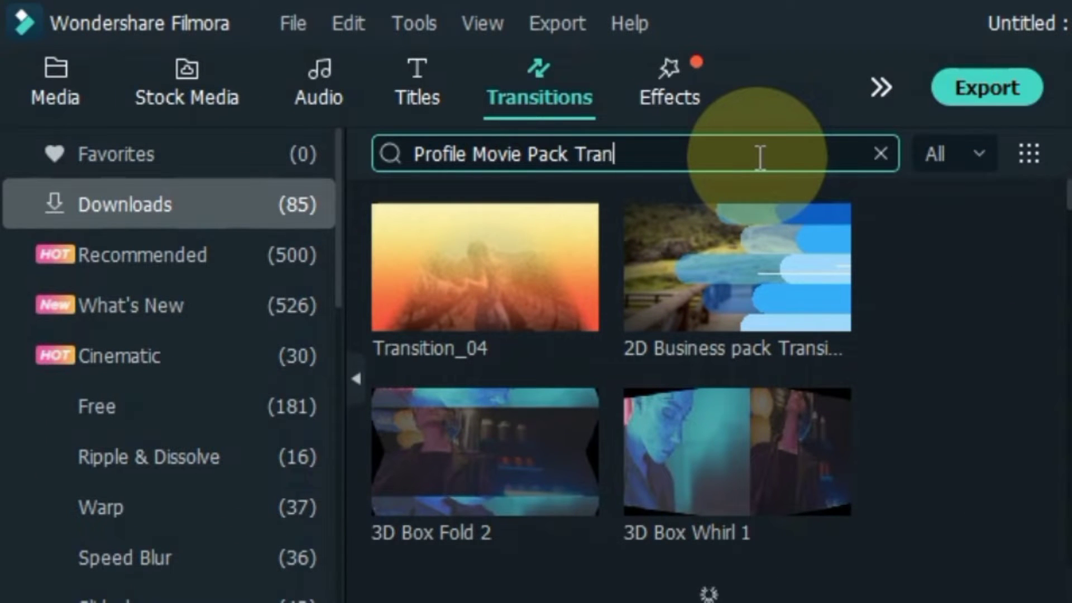
key(Return)
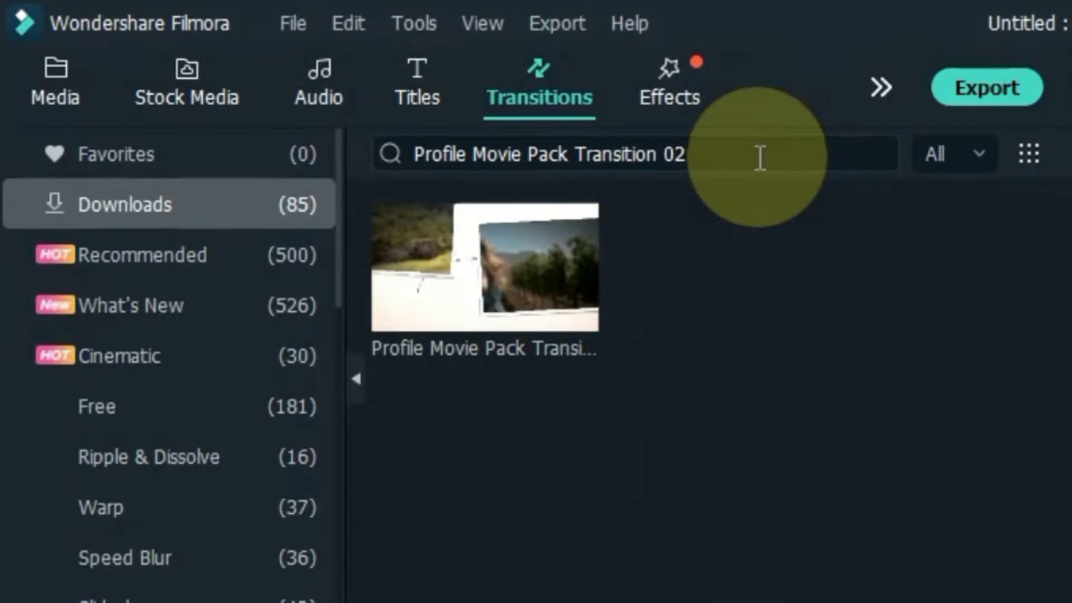
drag(544, 268, 800, 602)
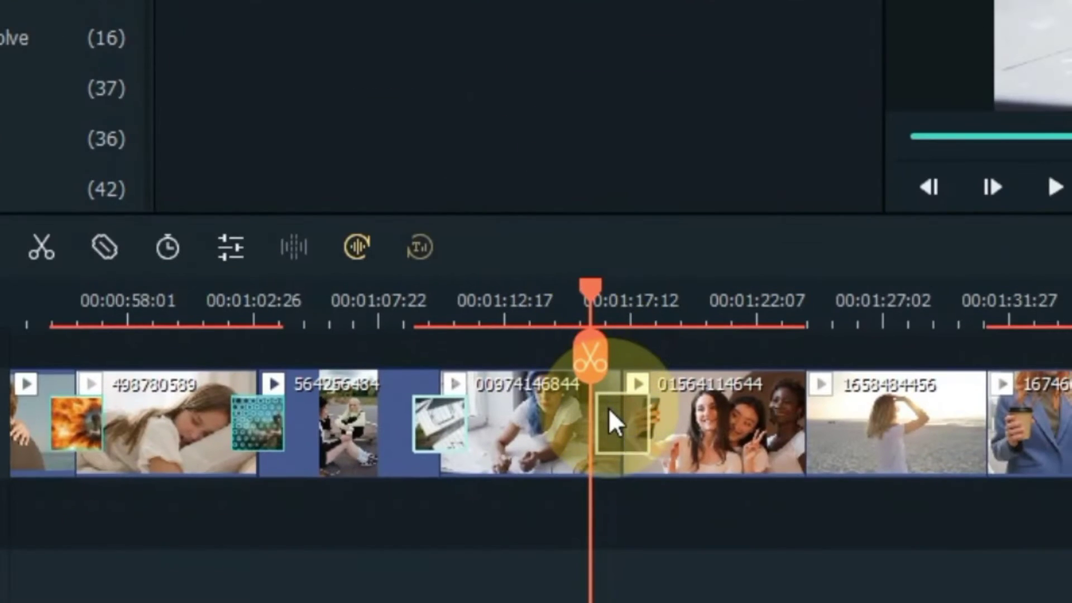
drag(609, 407, 609, 408)
key(space)
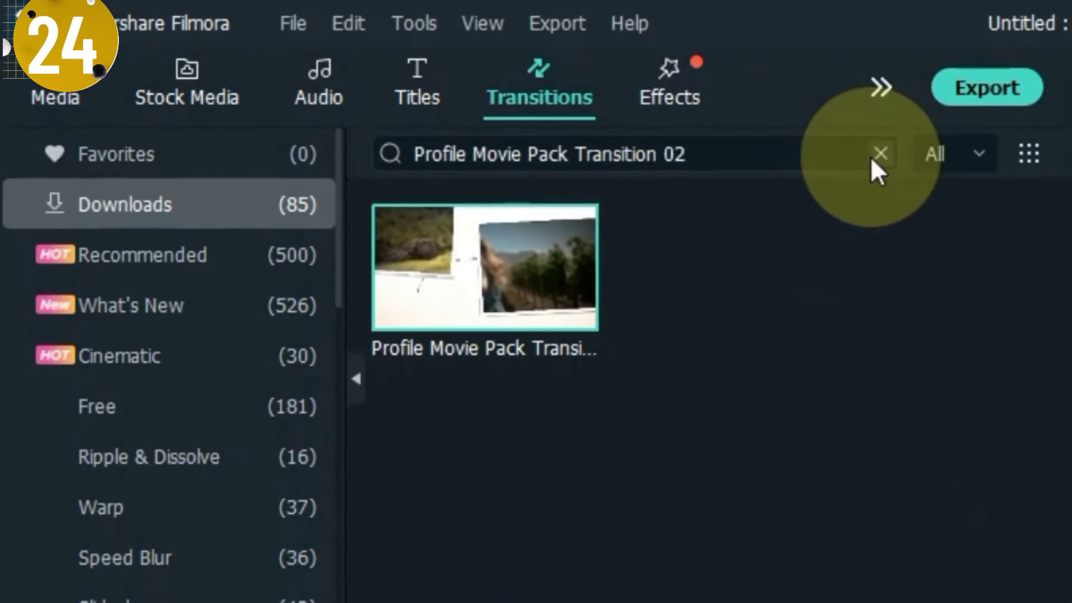
click(872, 159)
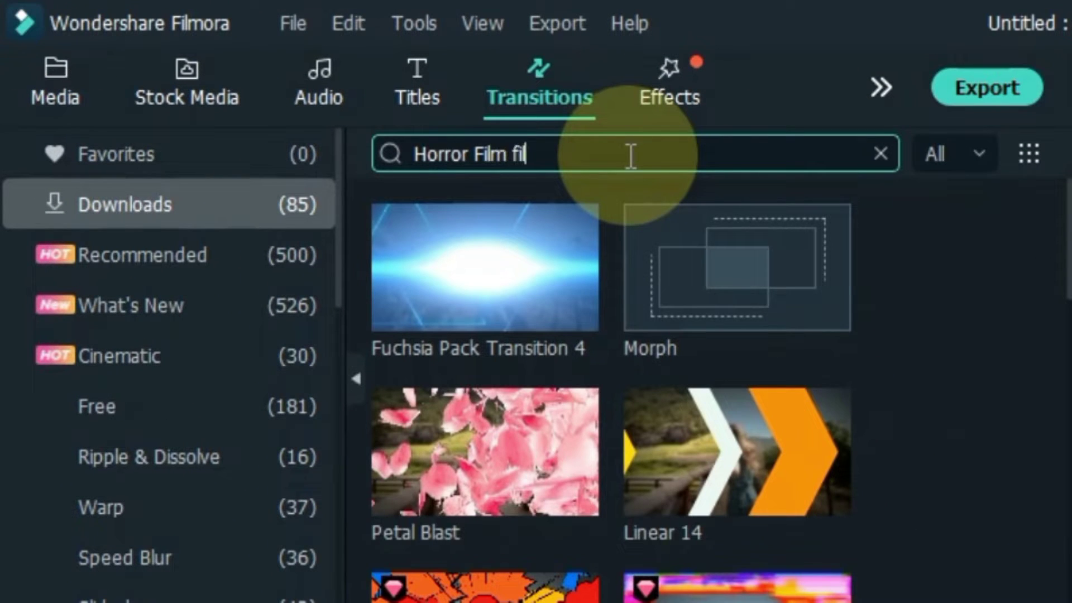
text(08)
key(Return)
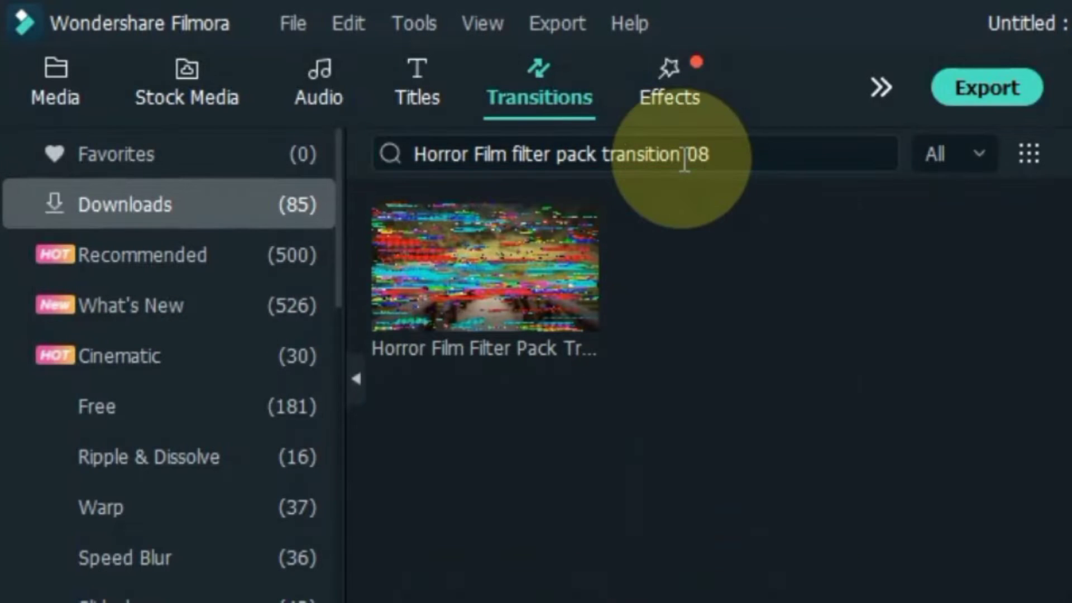
drag(431, 305, 973, 602)
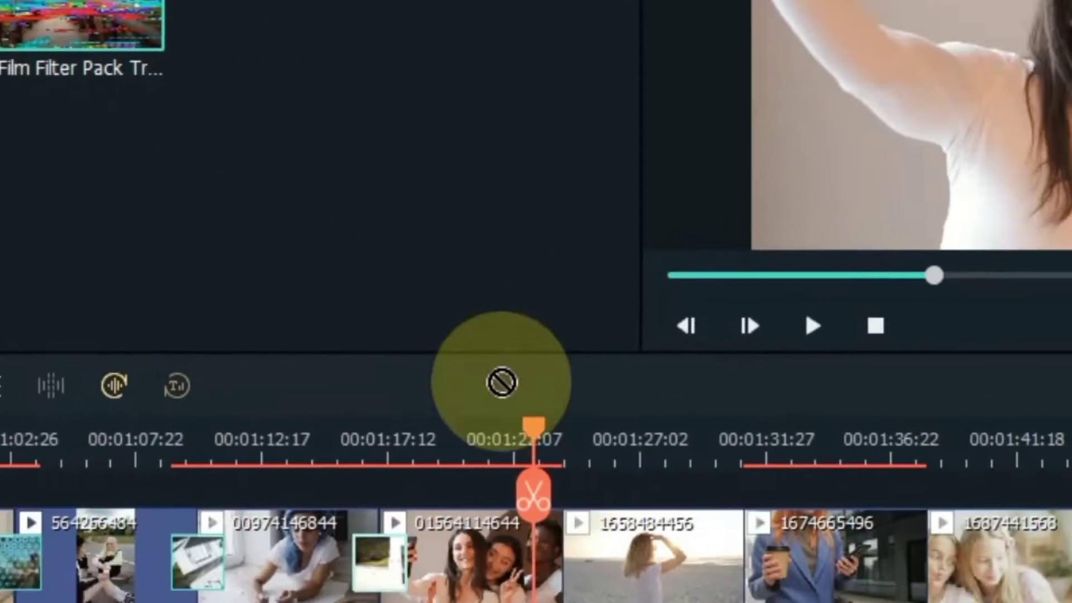
drag(421, 447, 418, 442)
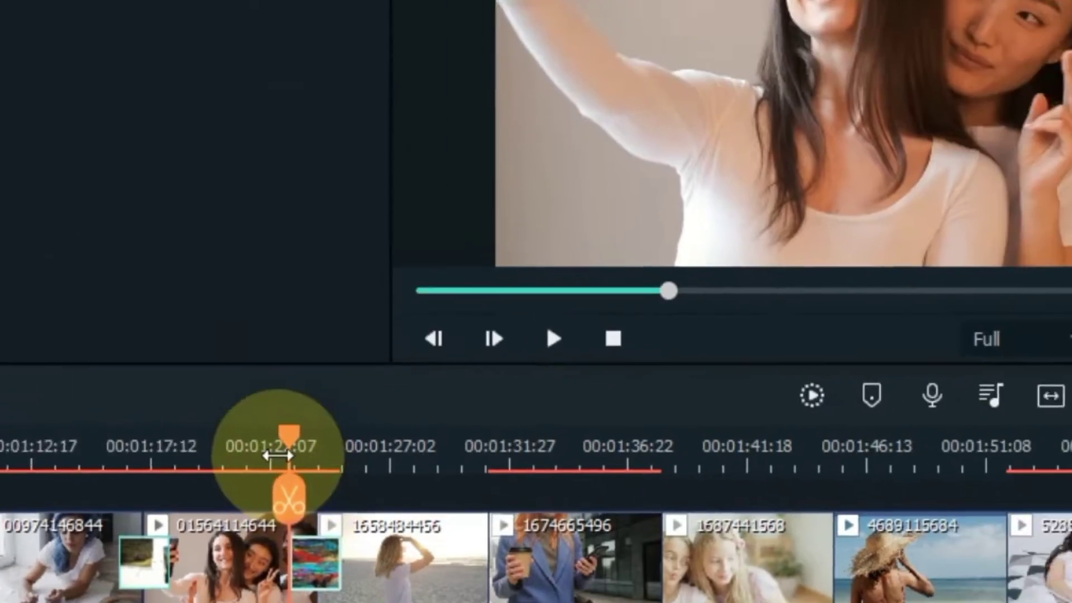
key(space)
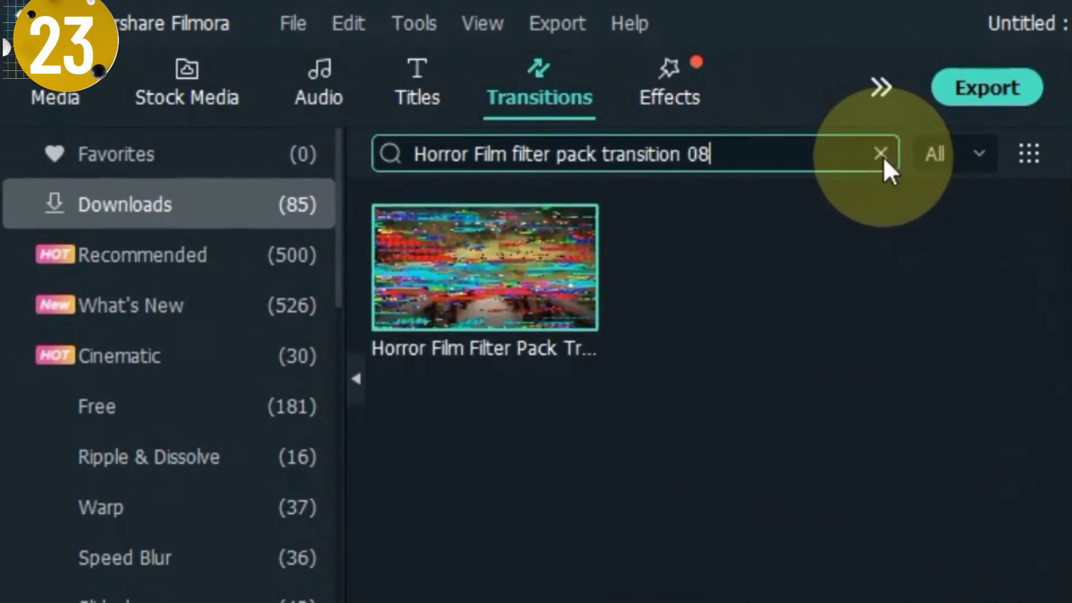
click(686, 125)
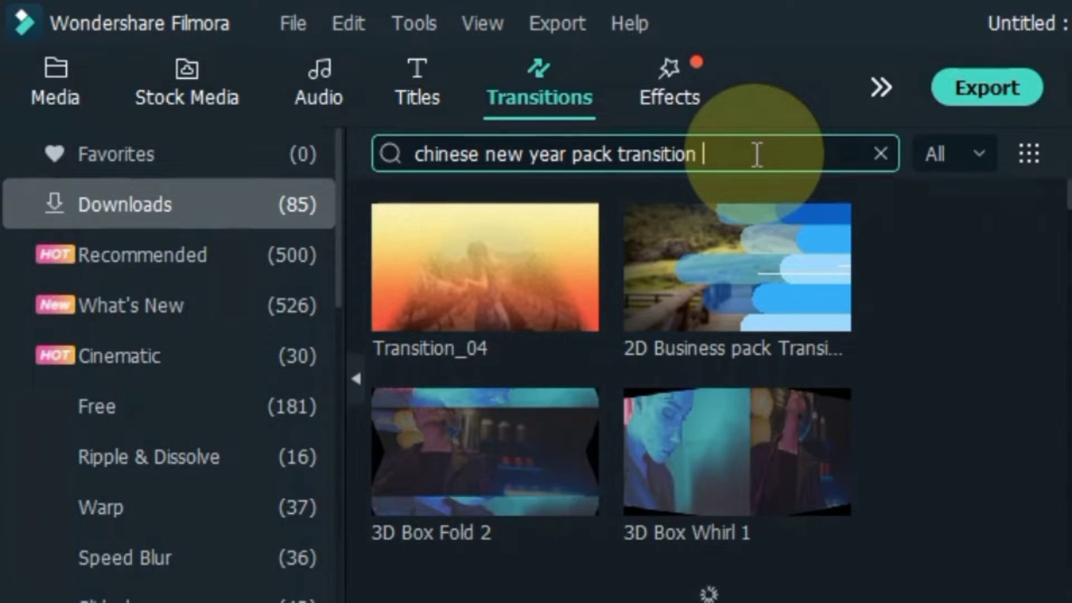
text(04)
key(Return)
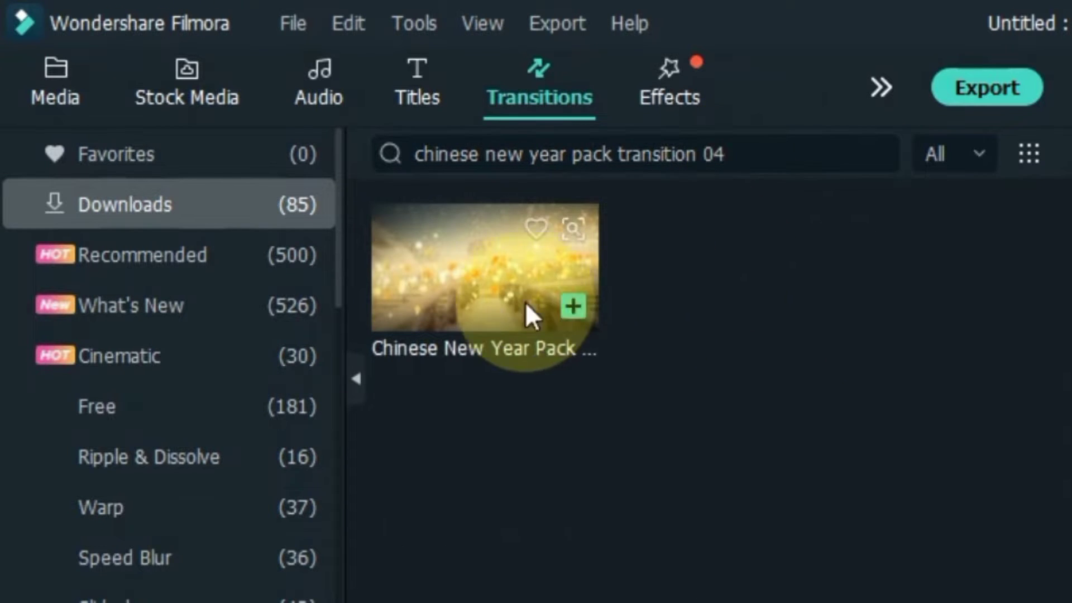
drag(525, 302, 497, 314)
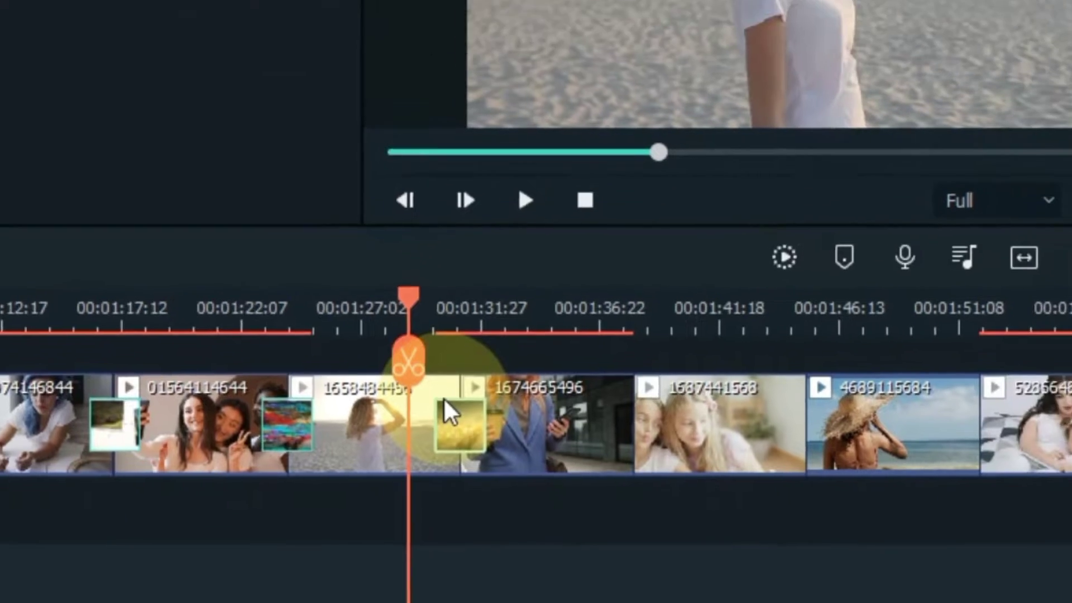
key(space)
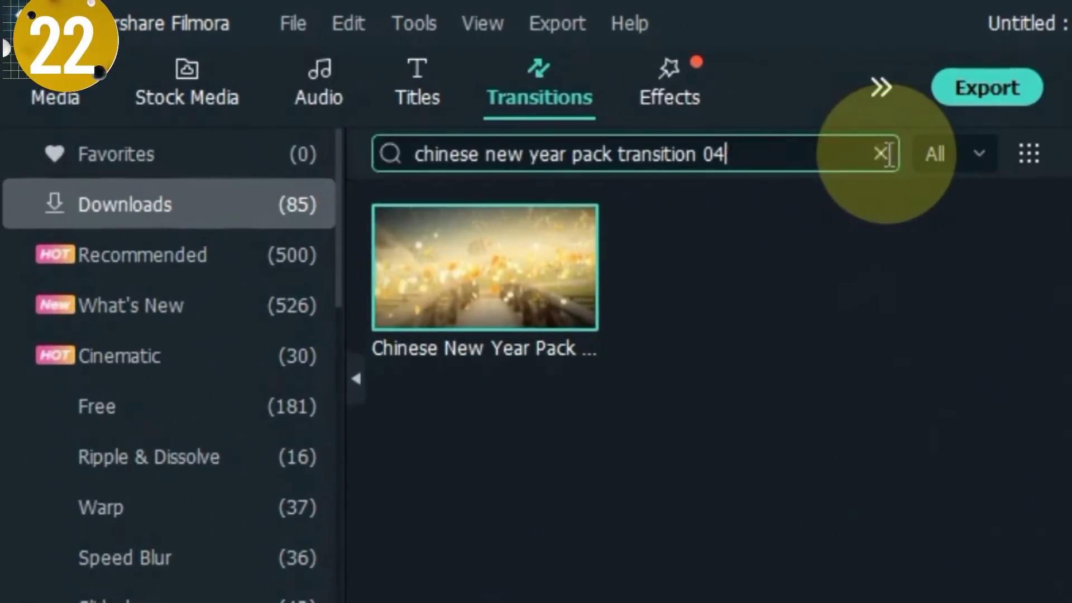
click(882, 155)
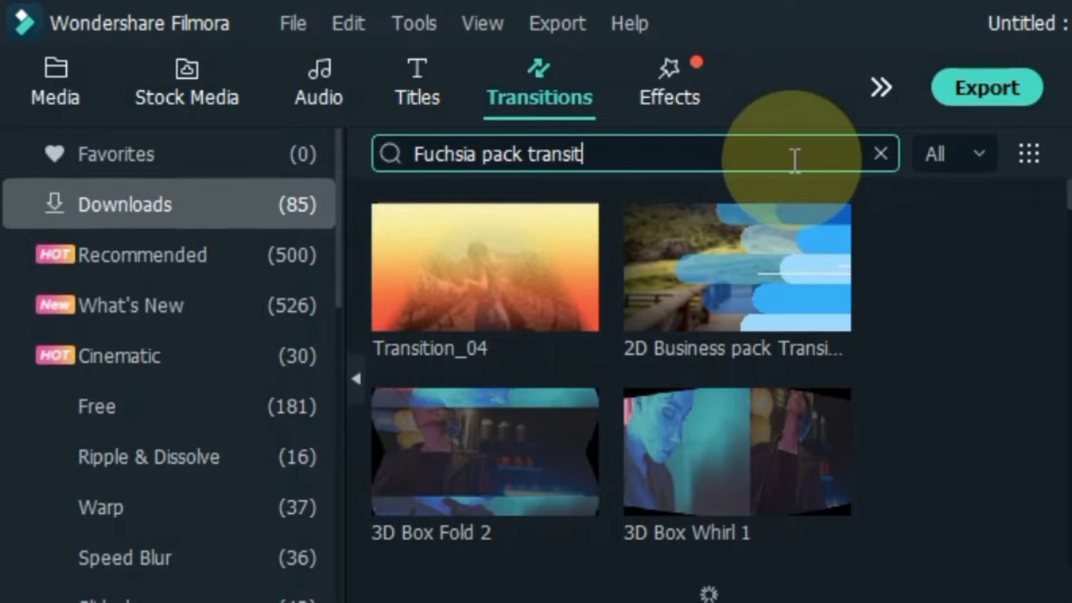
text(2)
key(Return)
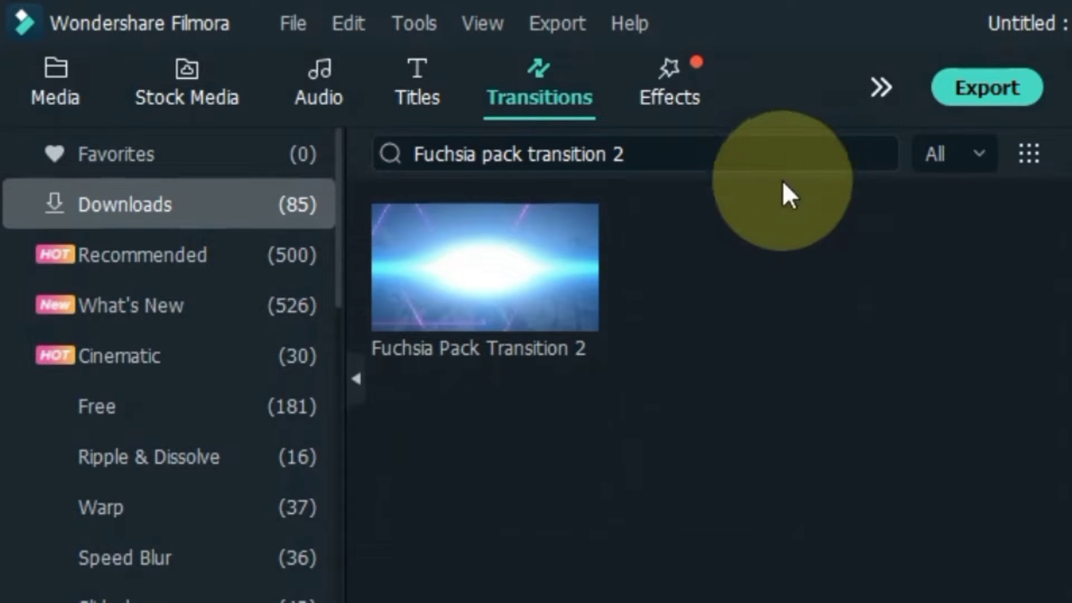
drag(425, 297, 1071, 602)
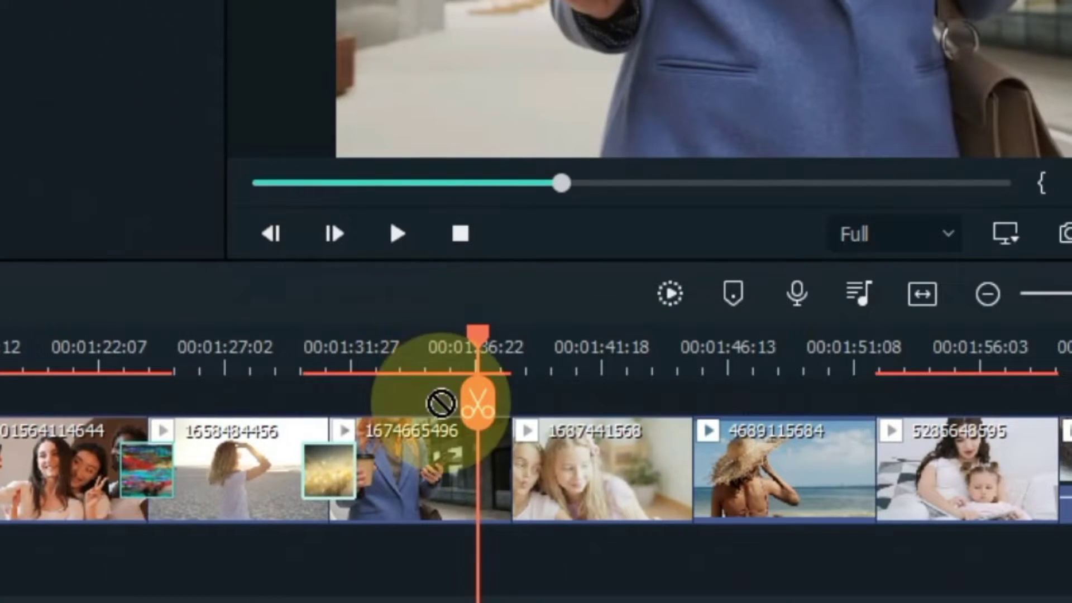
drag(441, 403, 491, 447)
key(space)
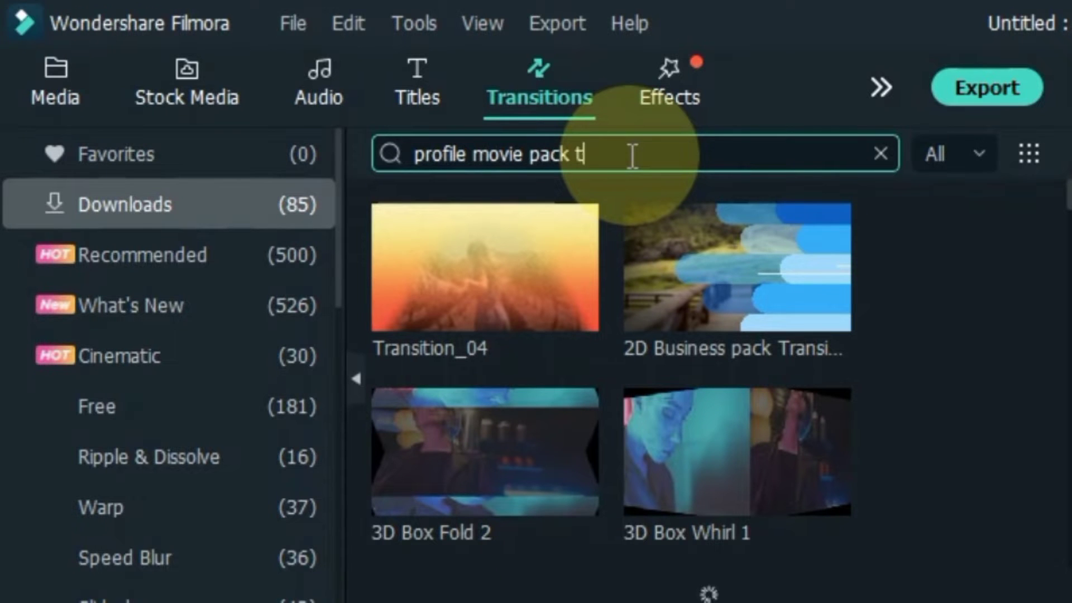
key(Return)
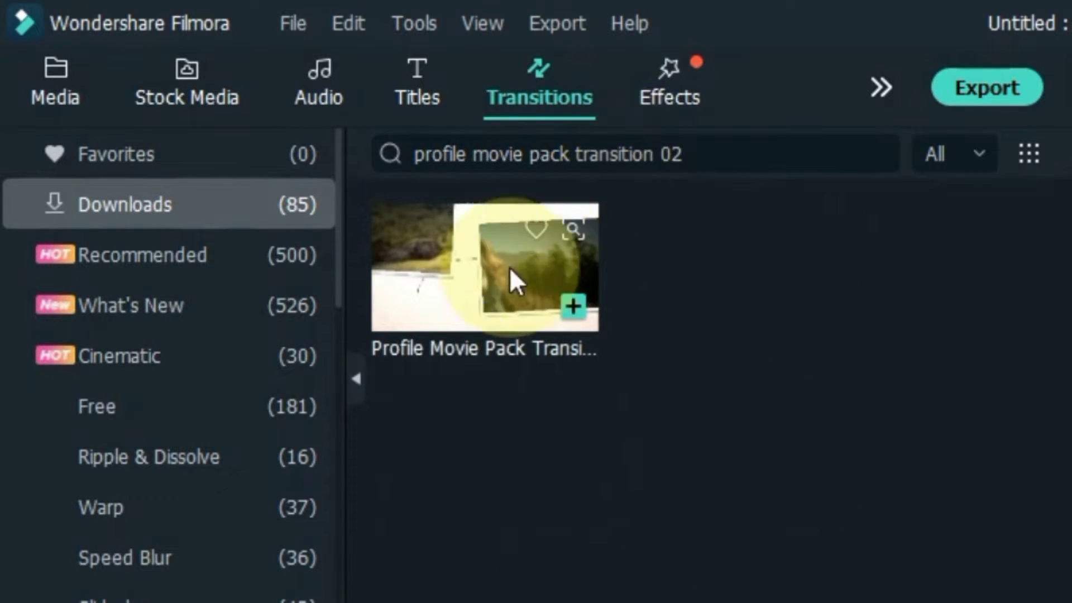
drag(510, 267, 1071, 602)
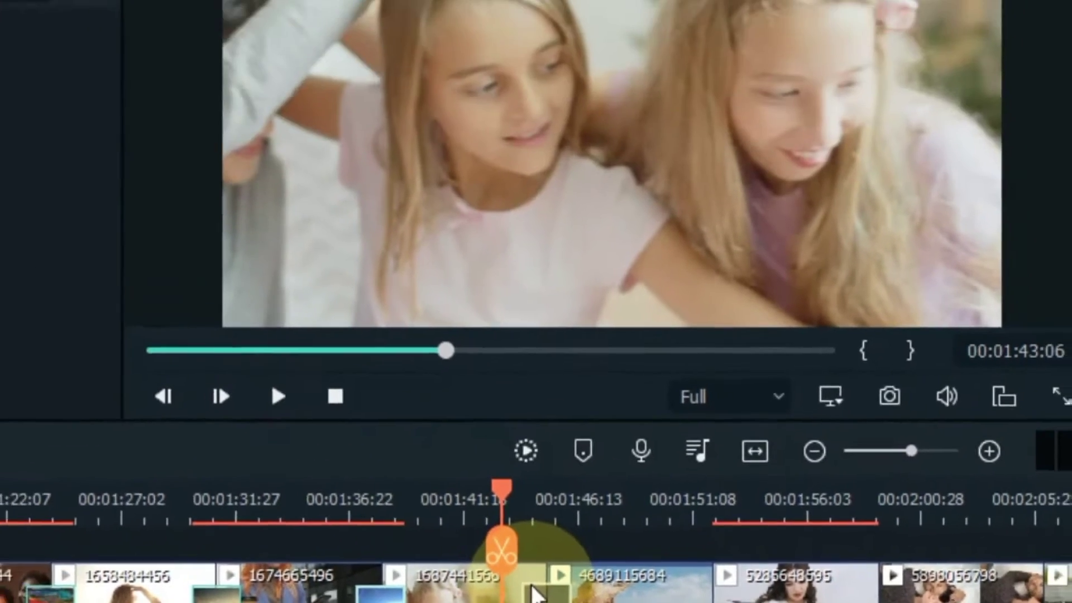
drag(533, 592, 533, 592)
key(space)
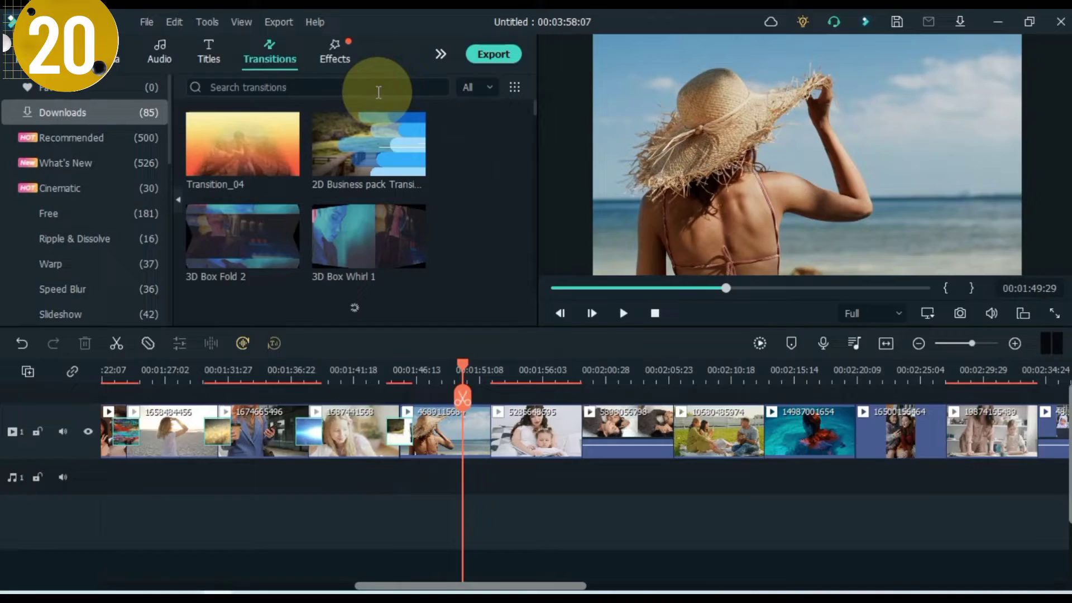
click(379, 90)
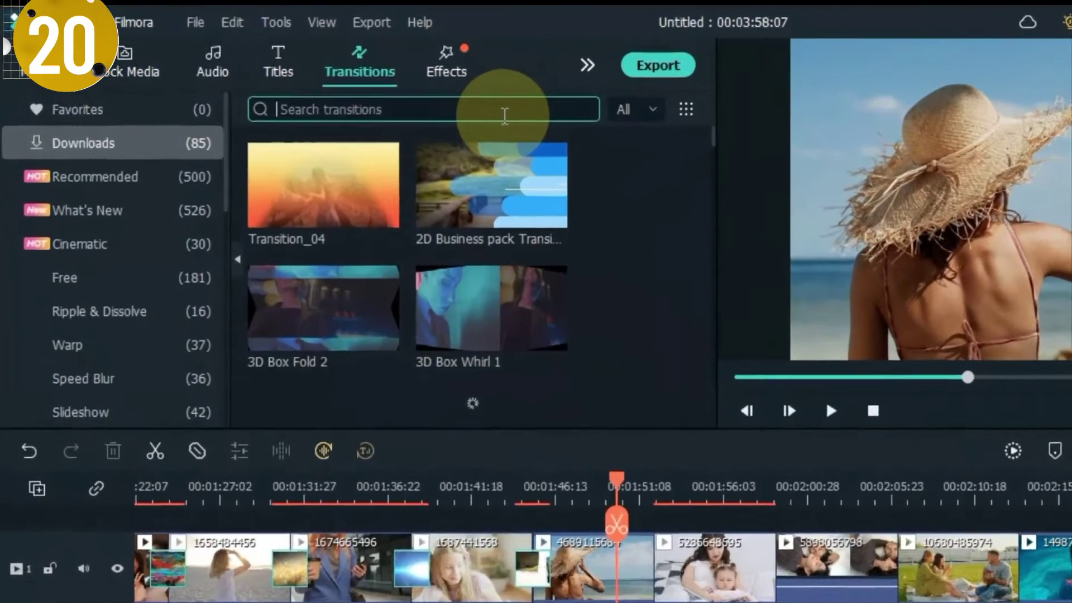
text(Shutter)
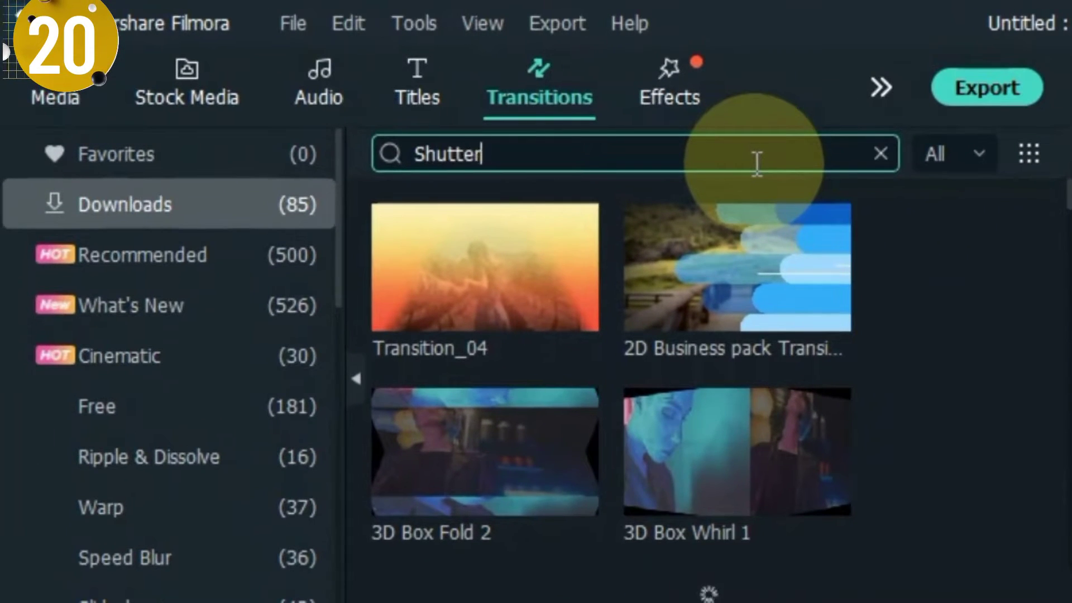
text(s)
key(Return)
drag(489, 315, 314, 452)
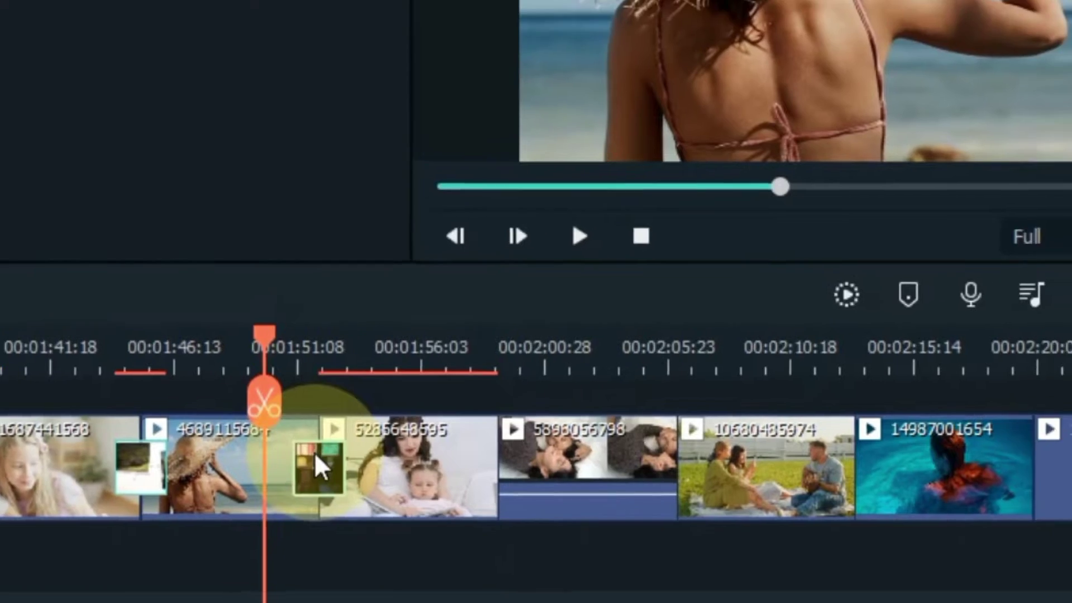
key(space)
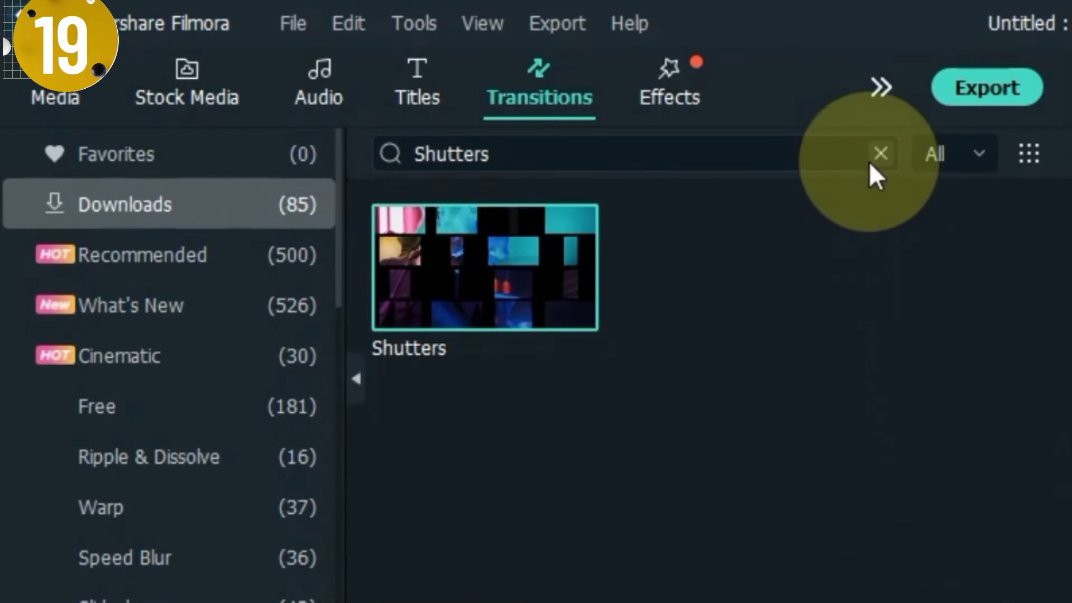
click(439, 87)
click(760, 156)
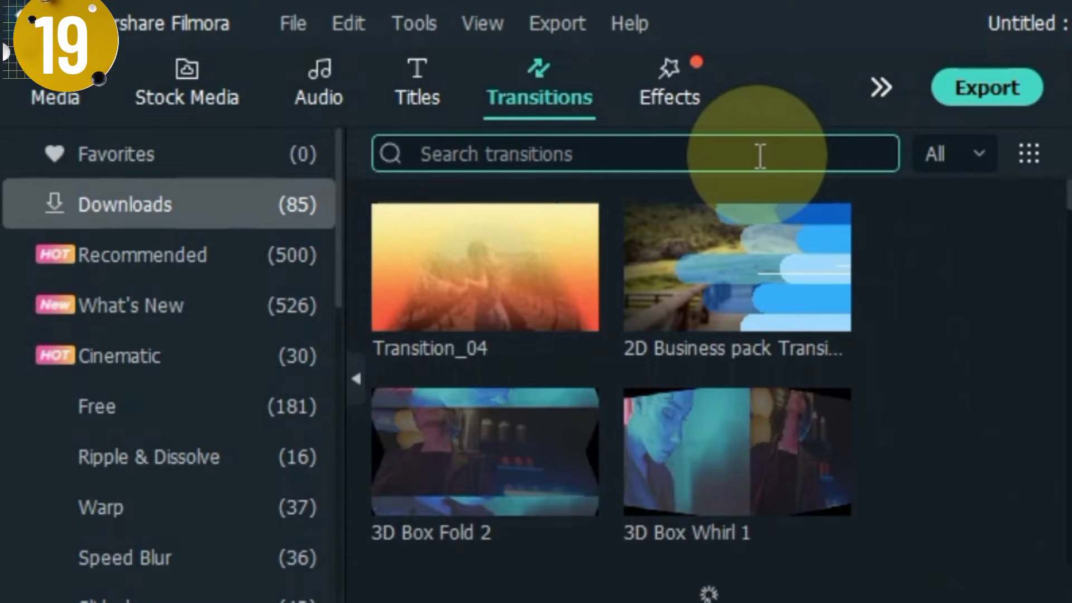
key(Return)
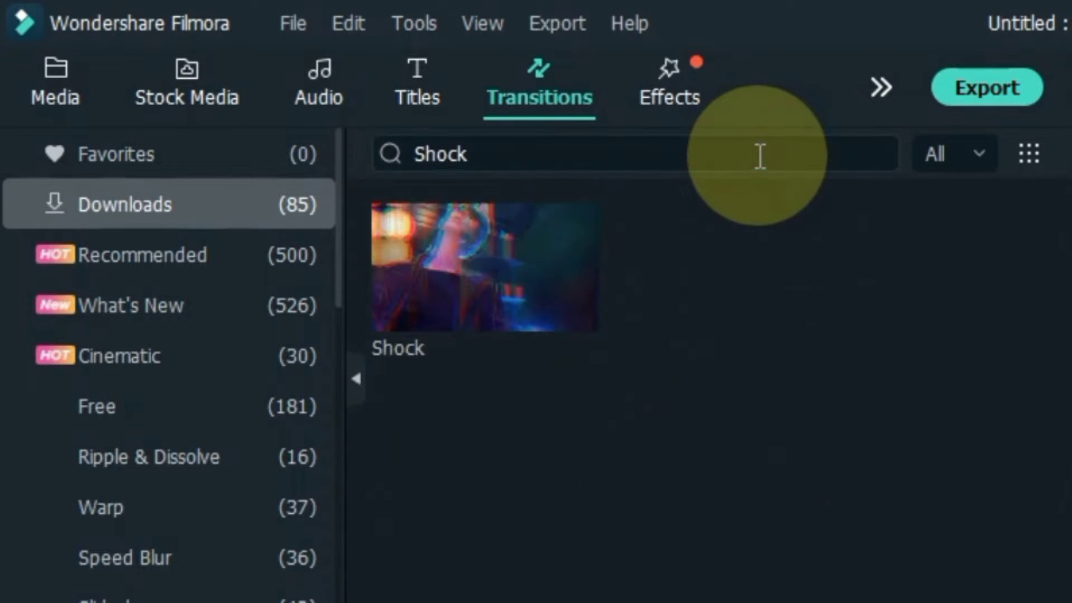
drag(378, 283, 457, 434)
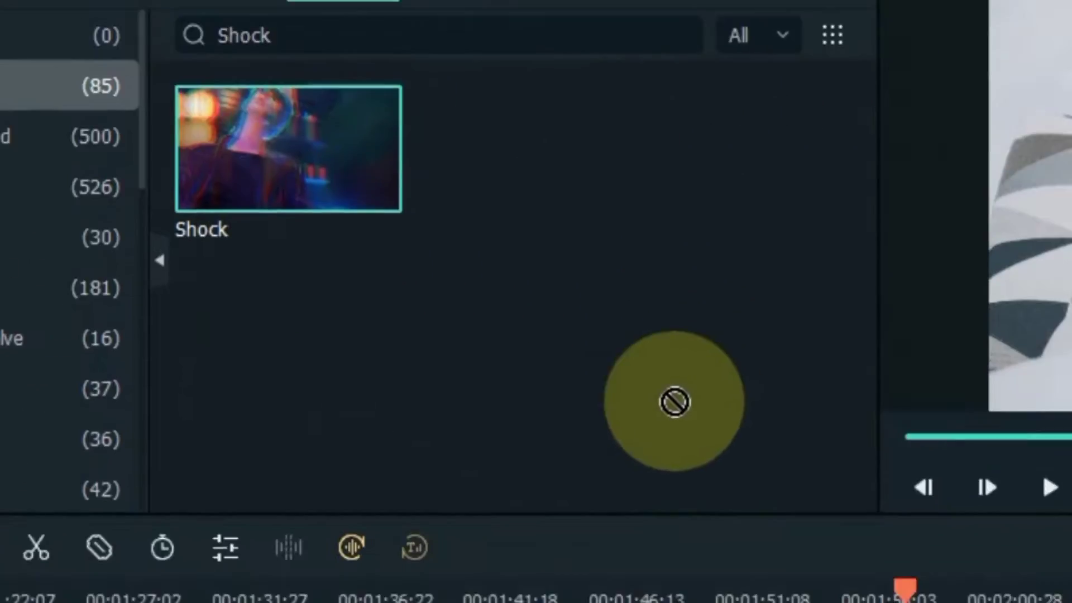
key(space)
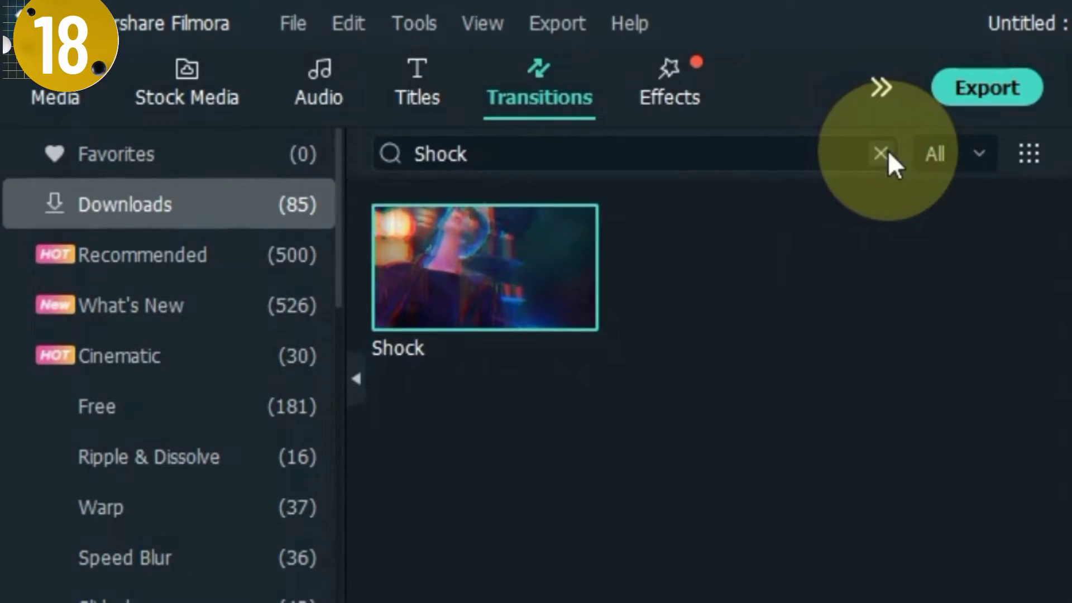
click(440, 87)
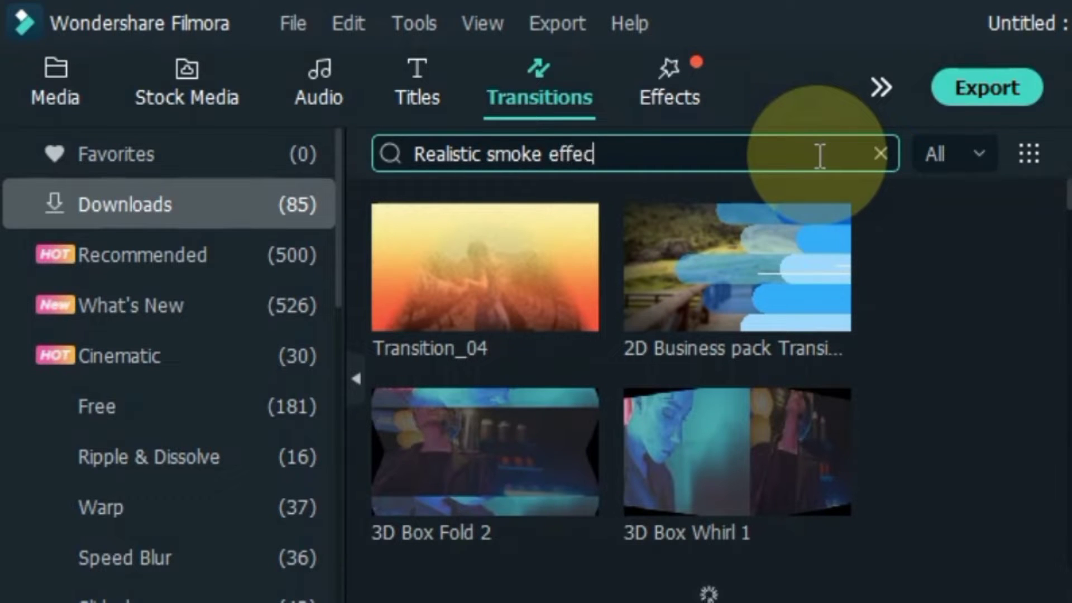
key(Return)
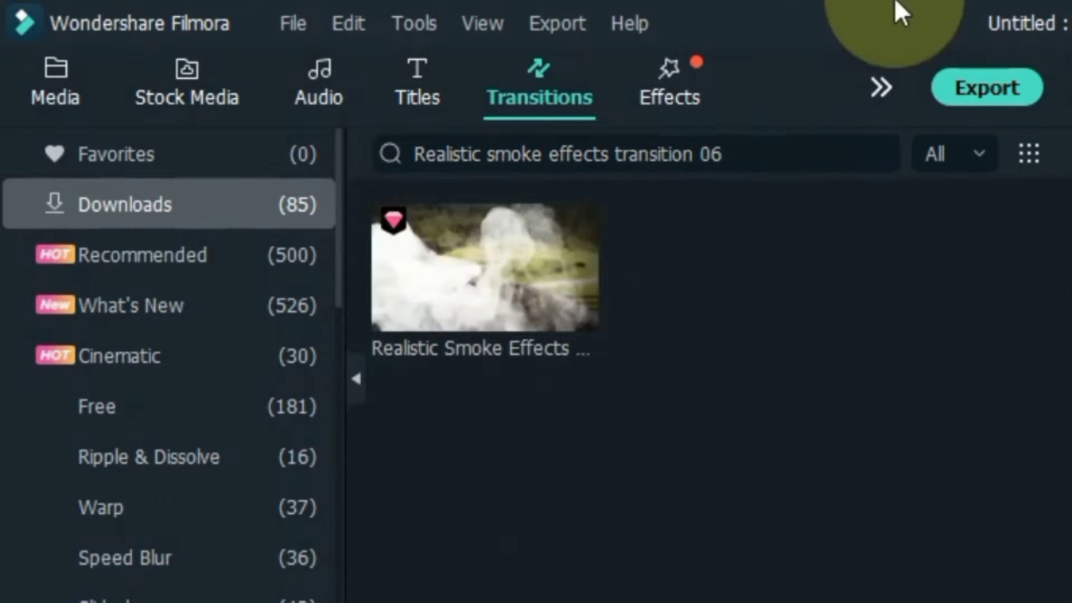
drag(475, 284, 784, 602)
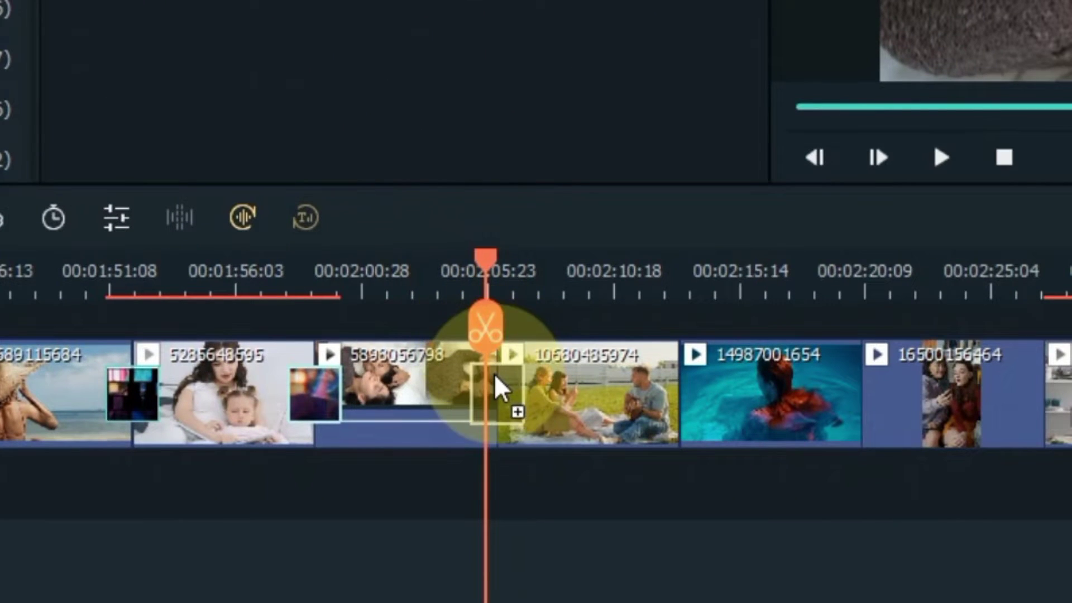
click(467, 281)
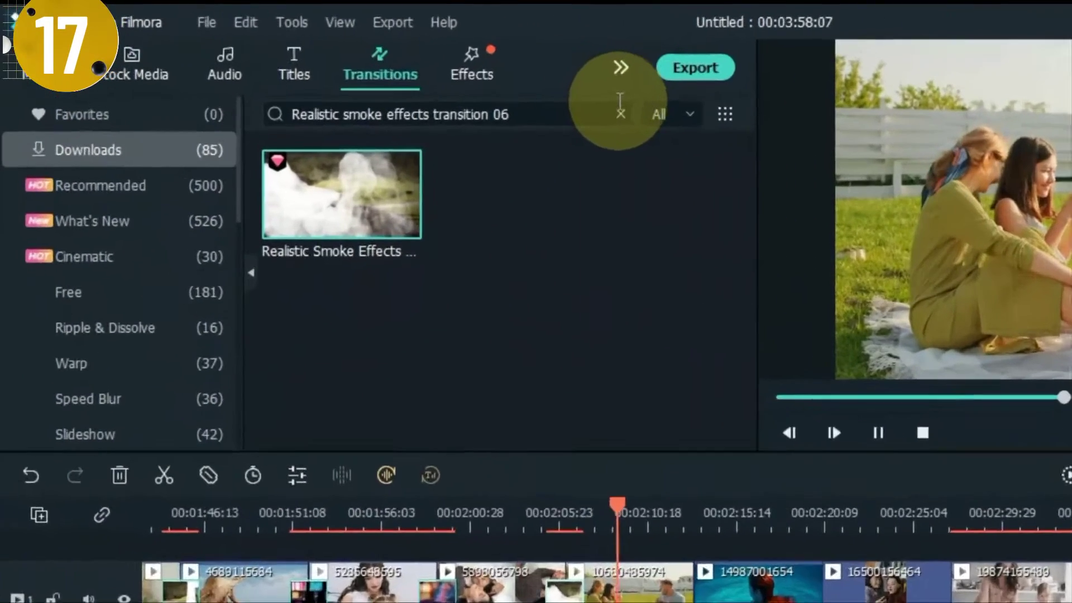
click(447, 87)
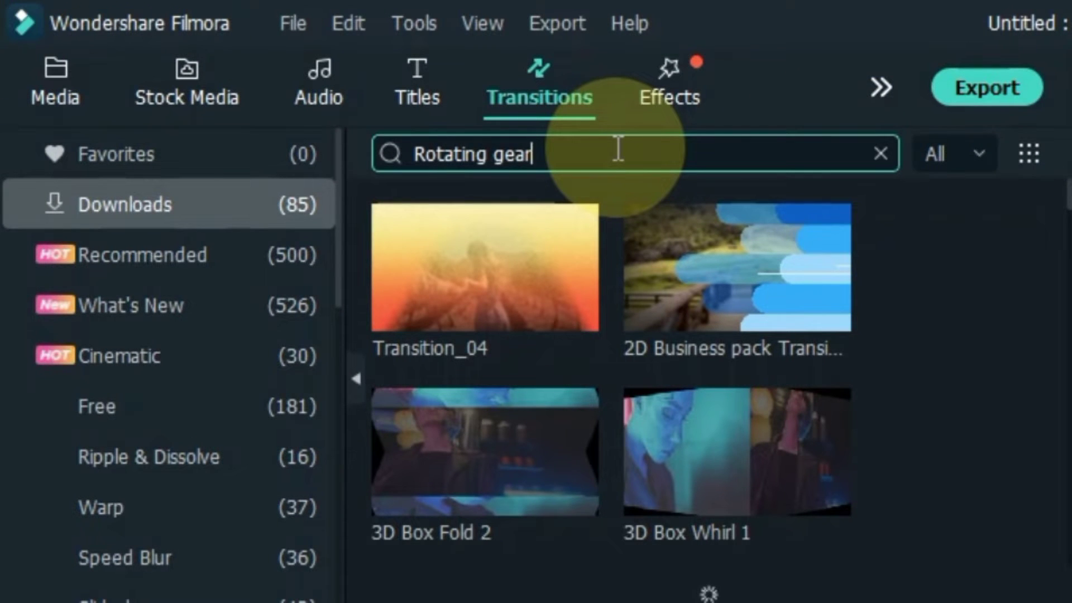
key(Return)
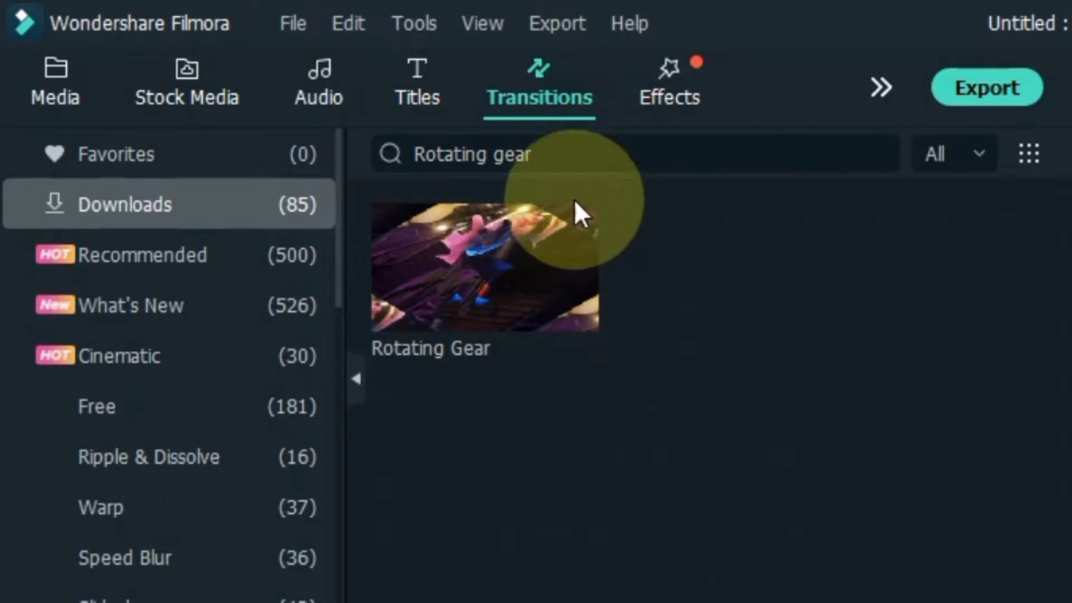
drag(469, 293, 434, 390)
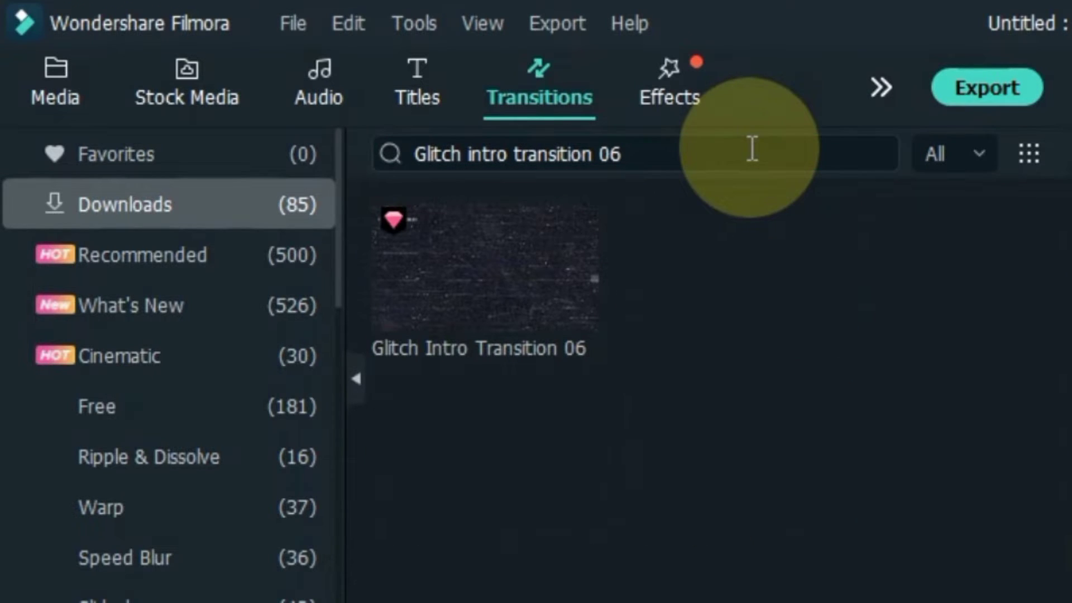
drag(467, 293, 1071, 602)
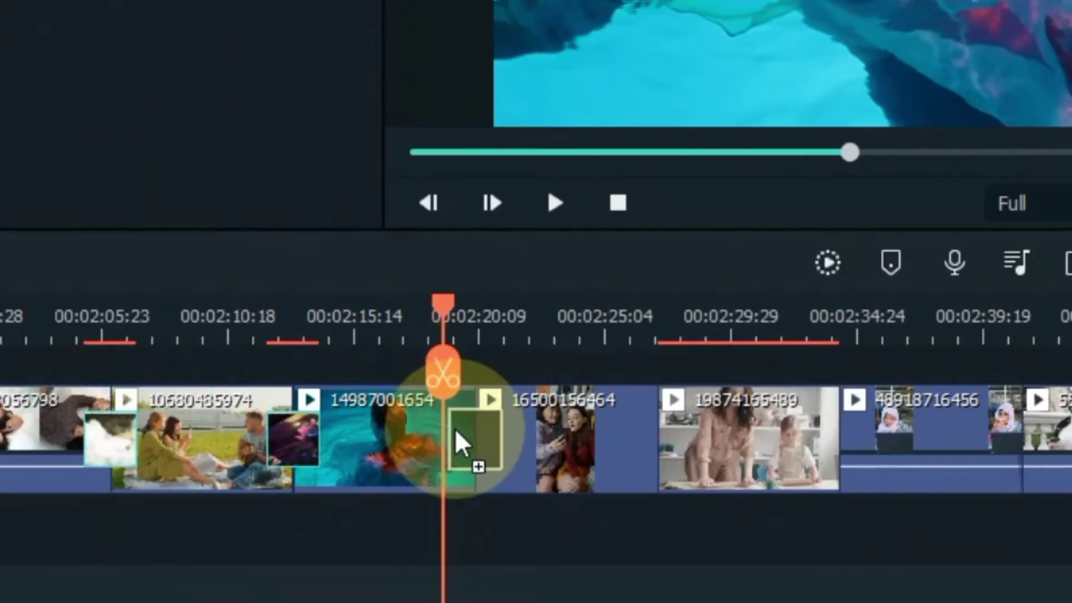
key(space)
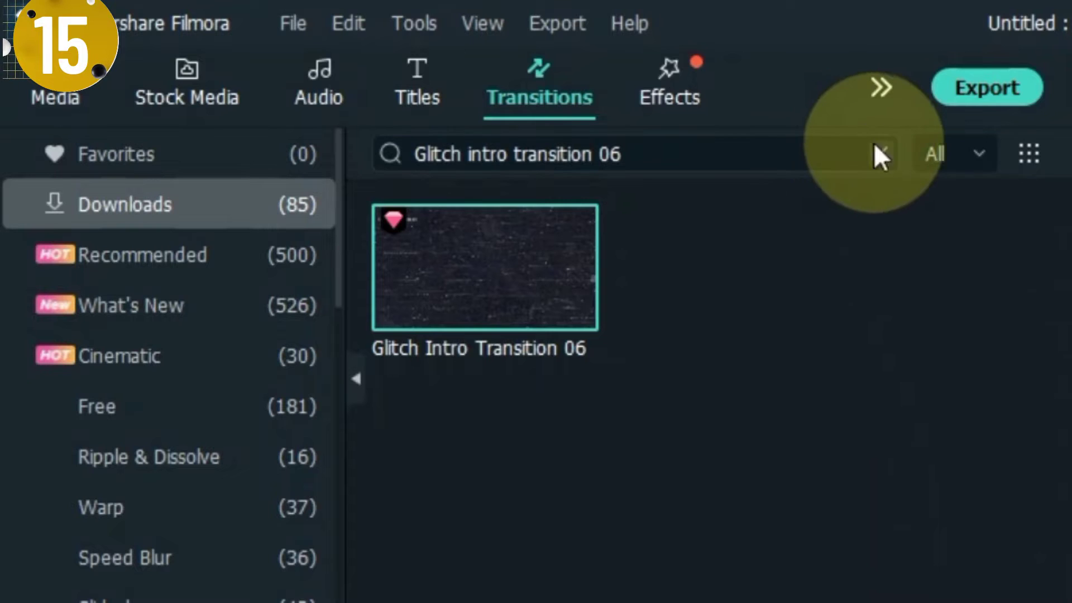
click(878, 151)
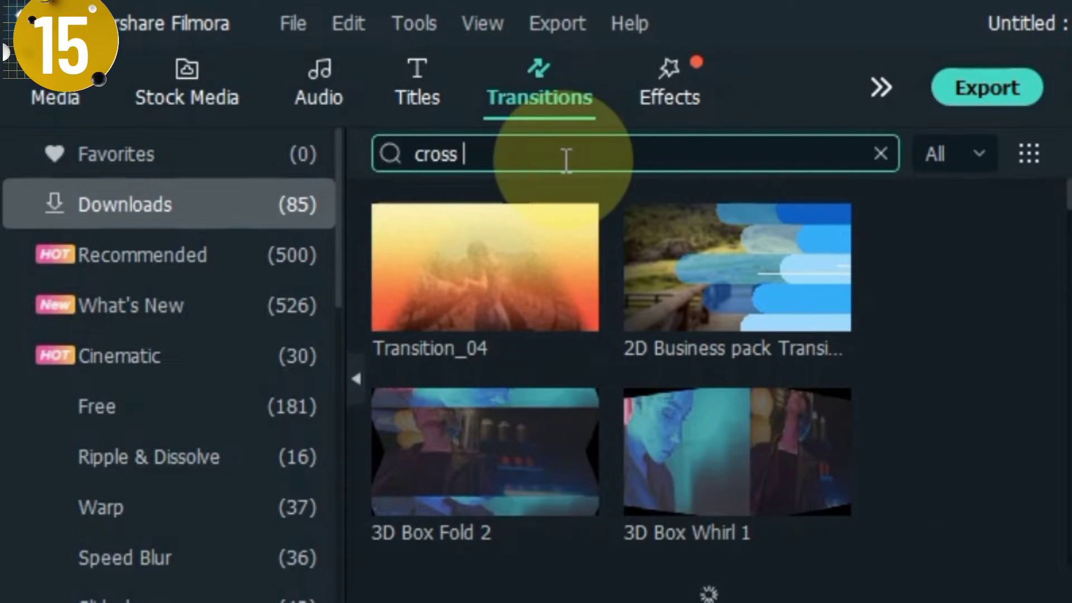
text(cross stripe 1)
key(Return)
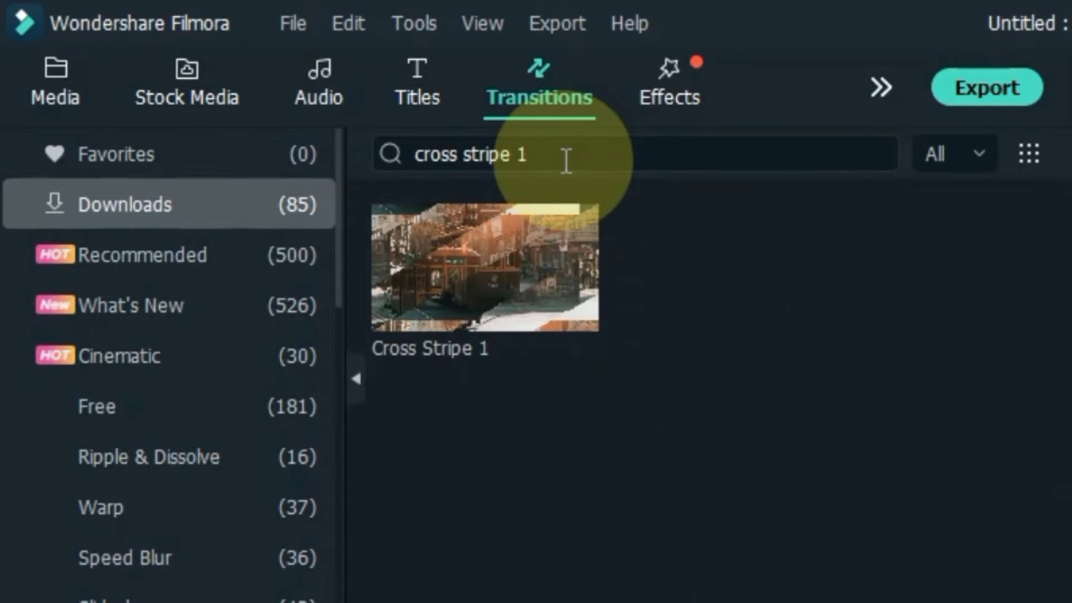
drag(472, 274, 679, 602)
key(space)
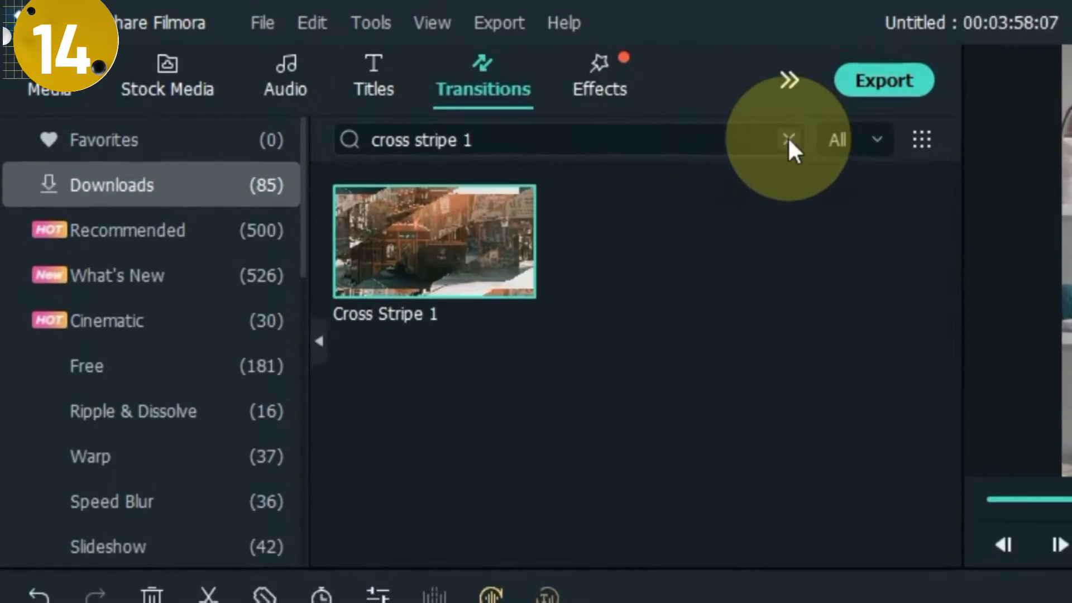
click(790, 138)
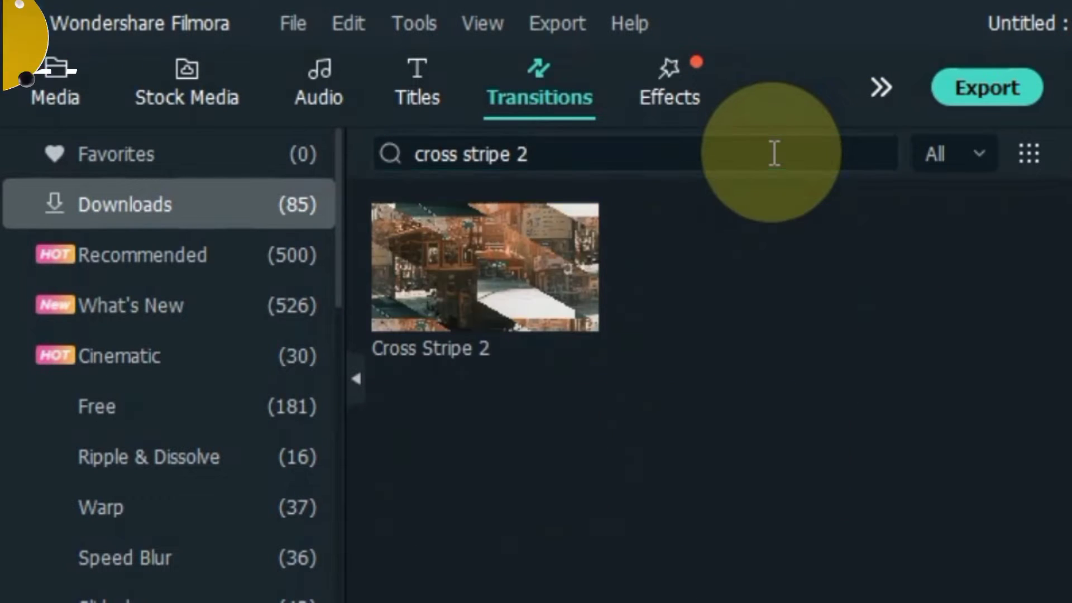
drag(431, 316, 439, 470)
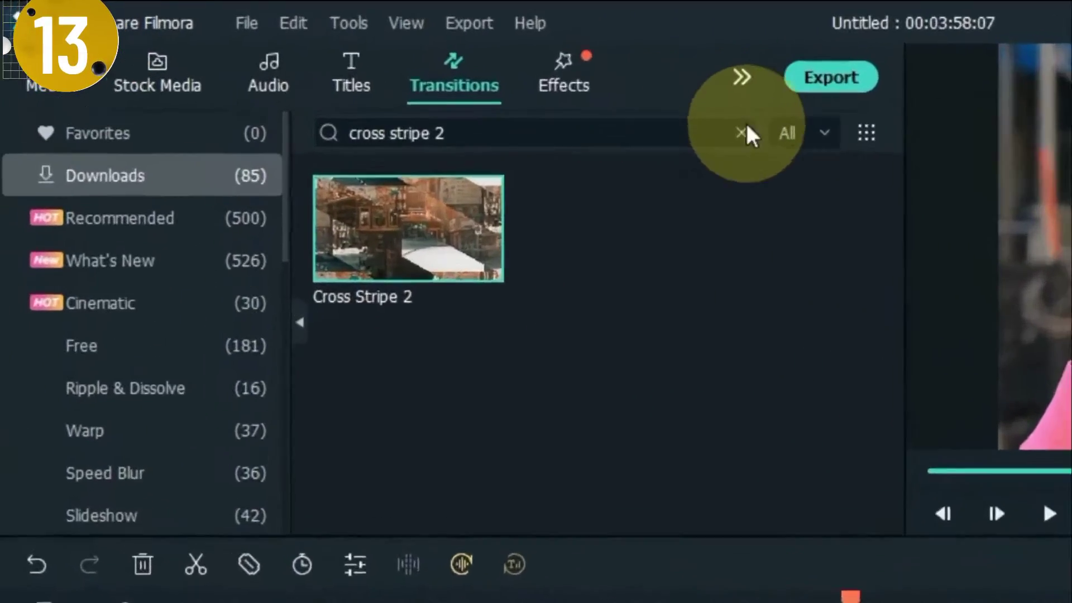
click(442, 87)
click(379, 90)
text(Geomatric blocks 3)
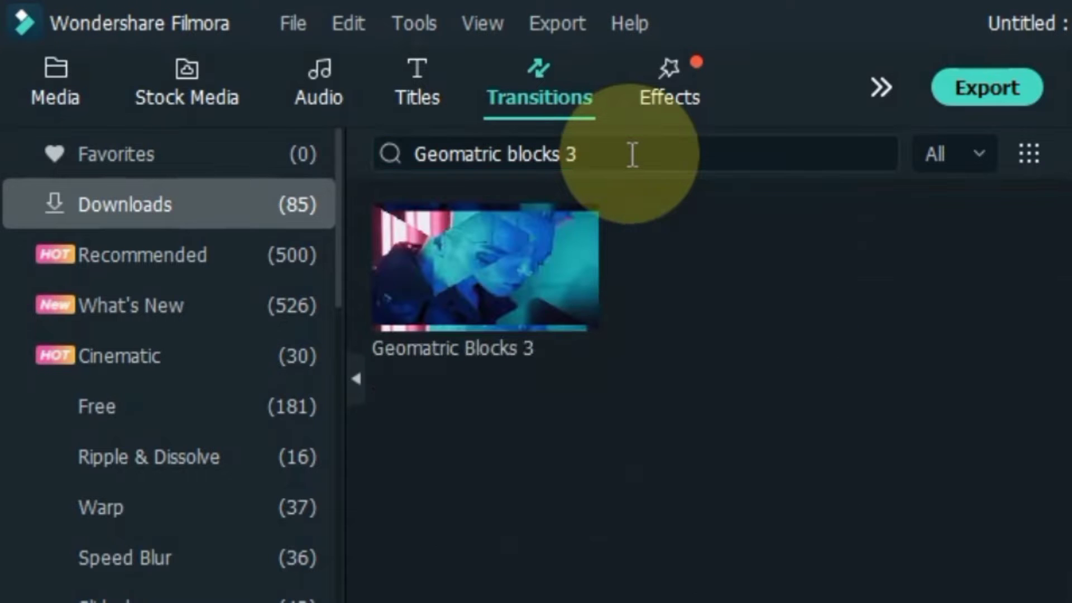
drag(436, 307, 1053, 602)
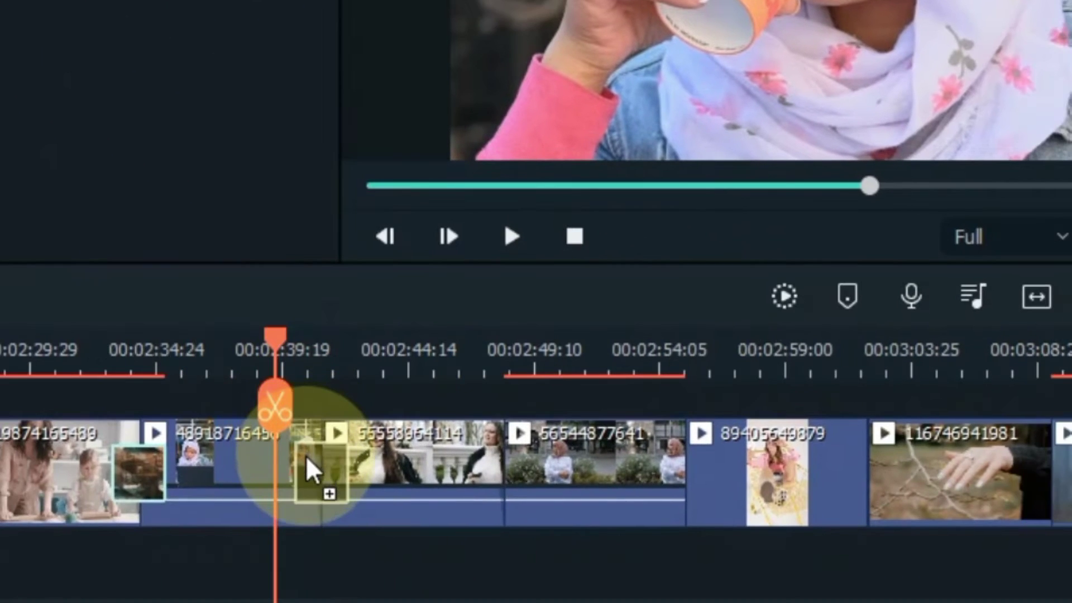
drag(306, 451, 300, 458)
key(space)
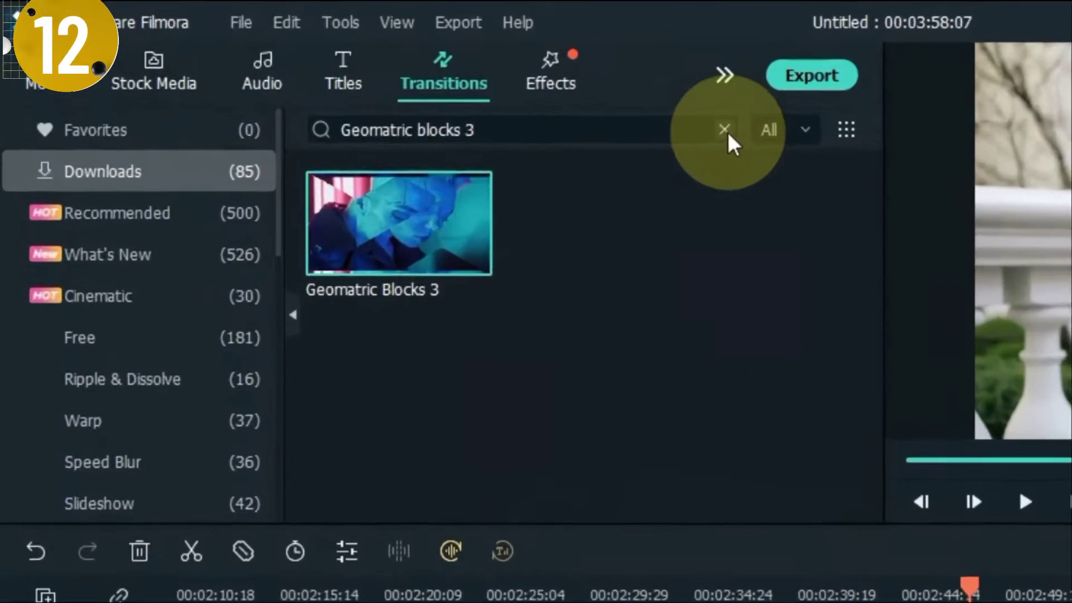
click(441, 87)
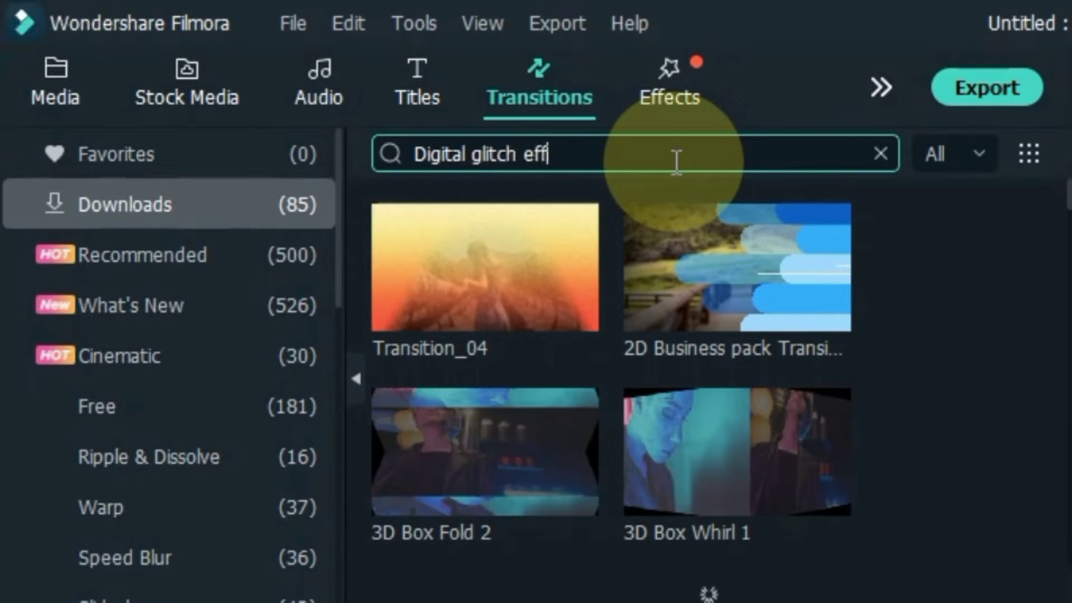
text(1)
key(Return)
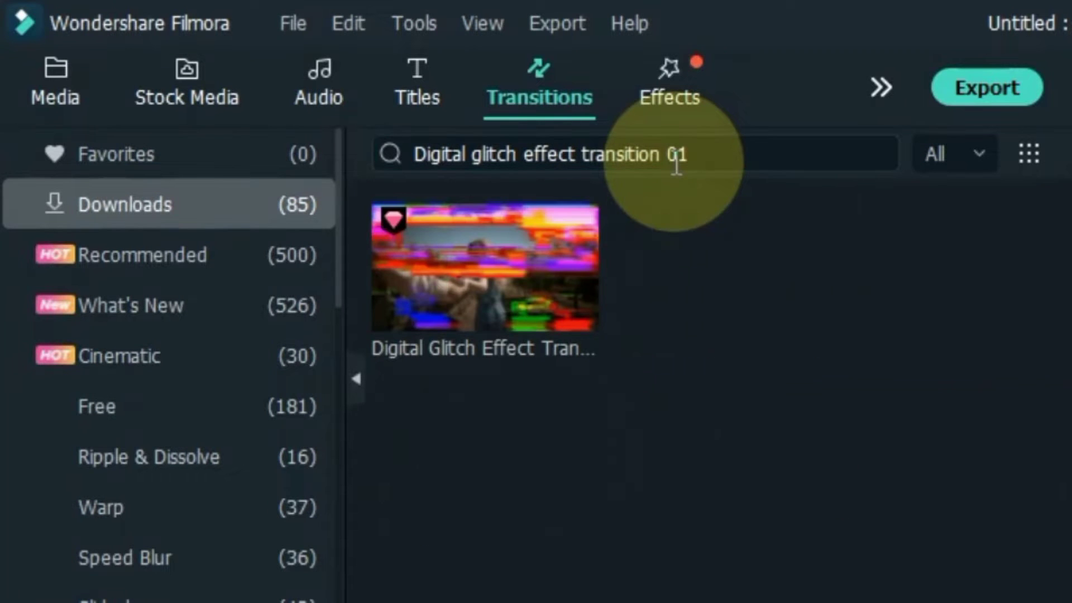
drag(433, 296, 438, 391)
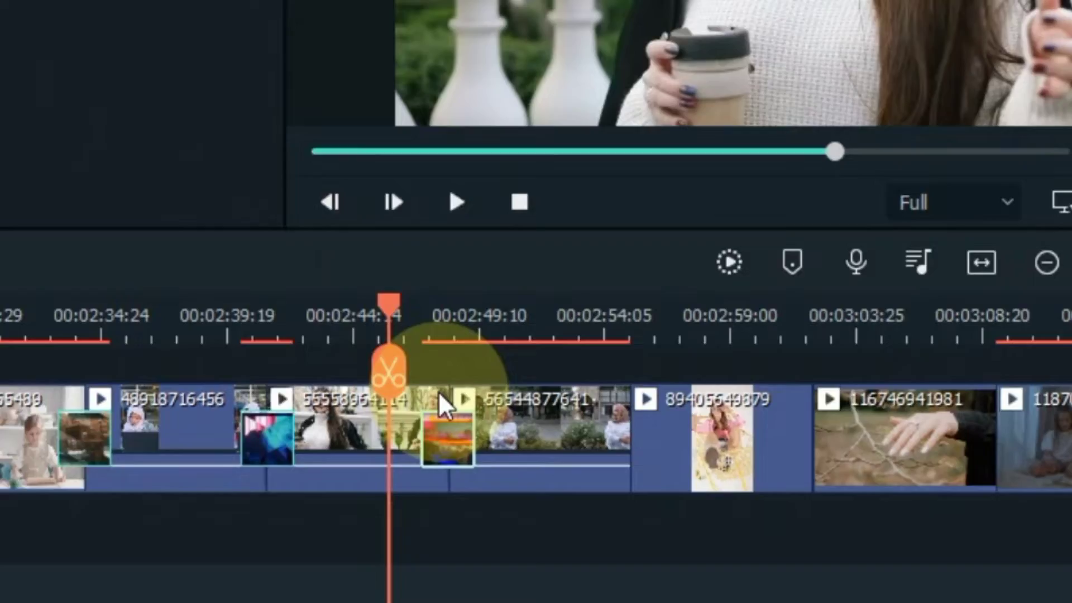
key(space)
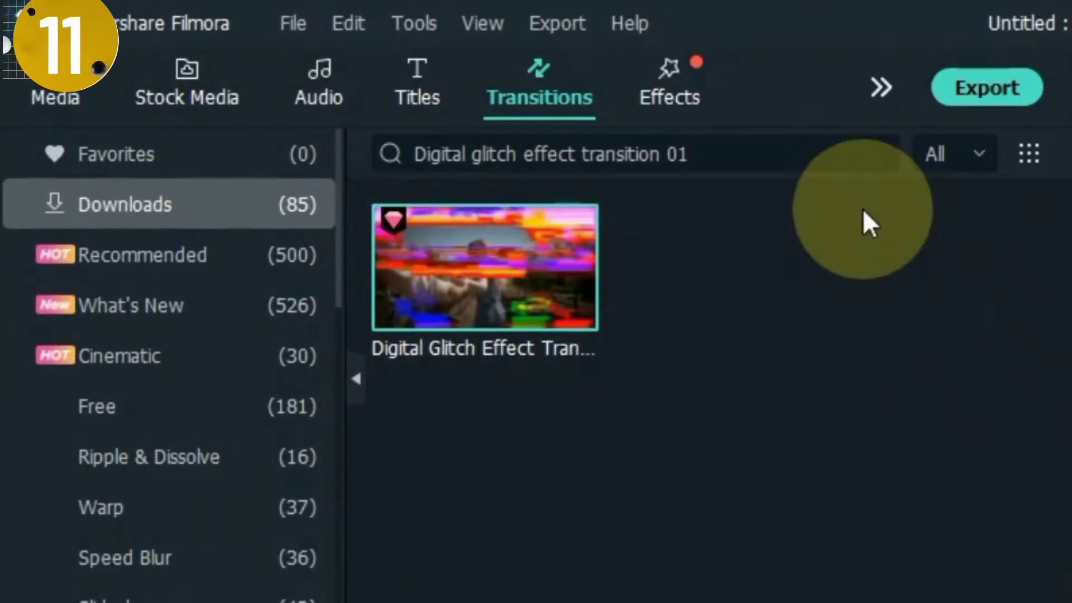
click(880, 154)
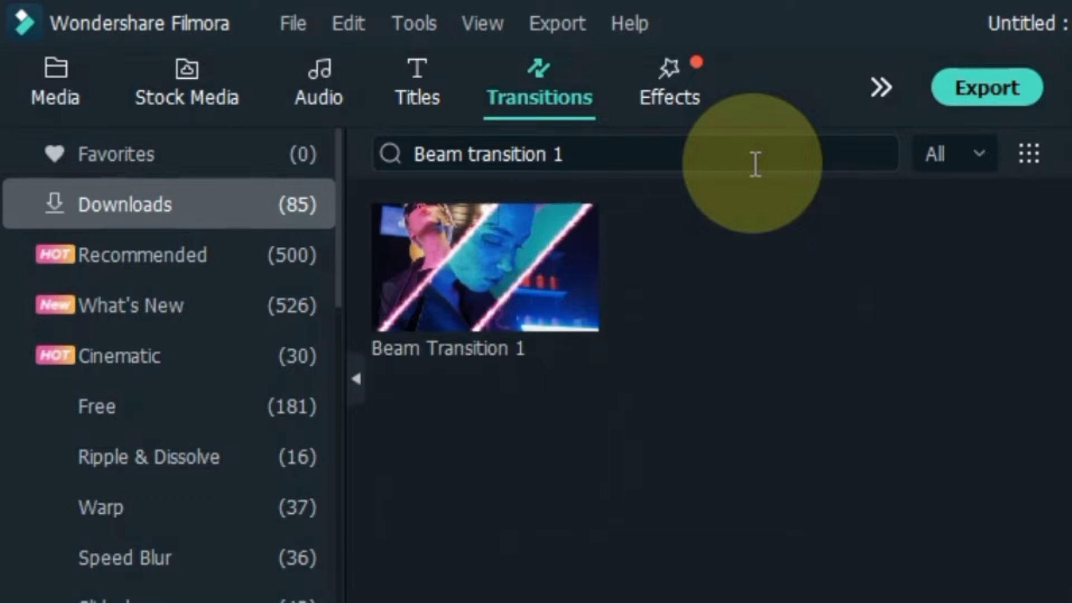
drag(572, 282, 1071, 602)
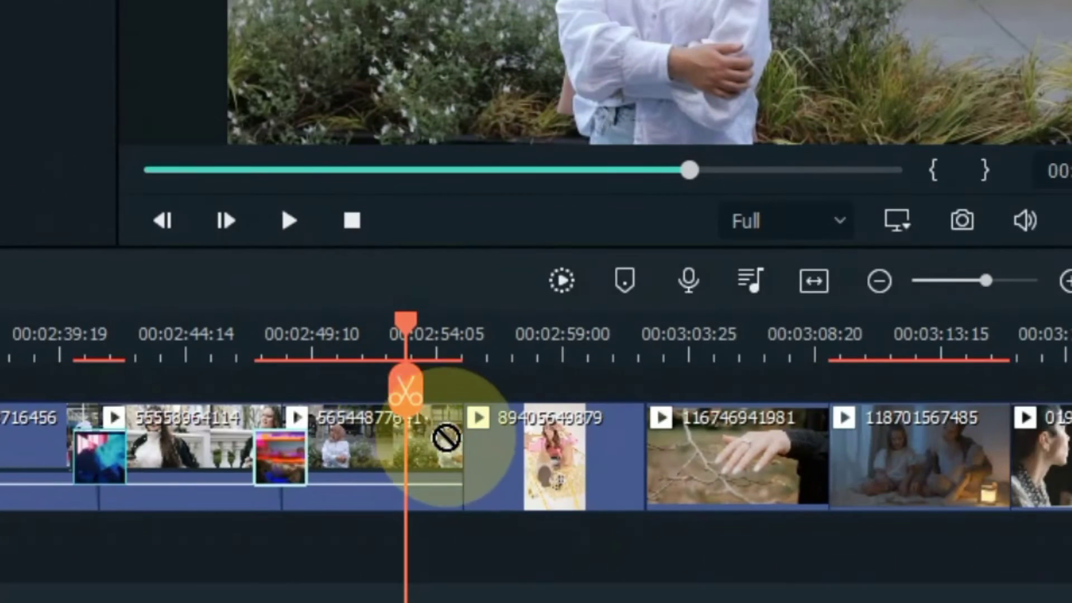
drag(465, 461, 464, 462)
key(space)
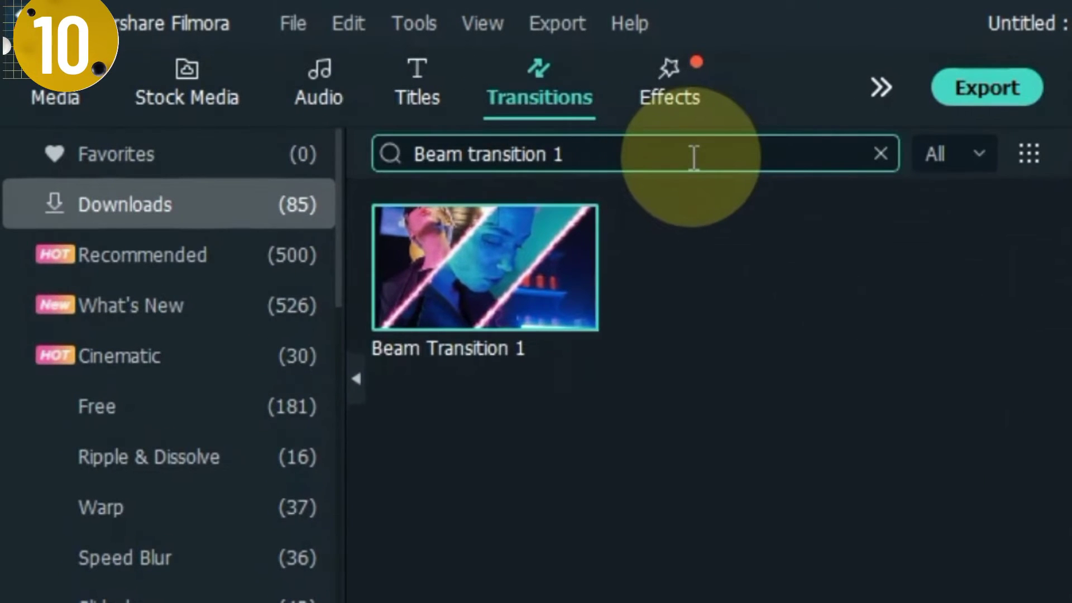
triple_click(694, 159)
text(B)
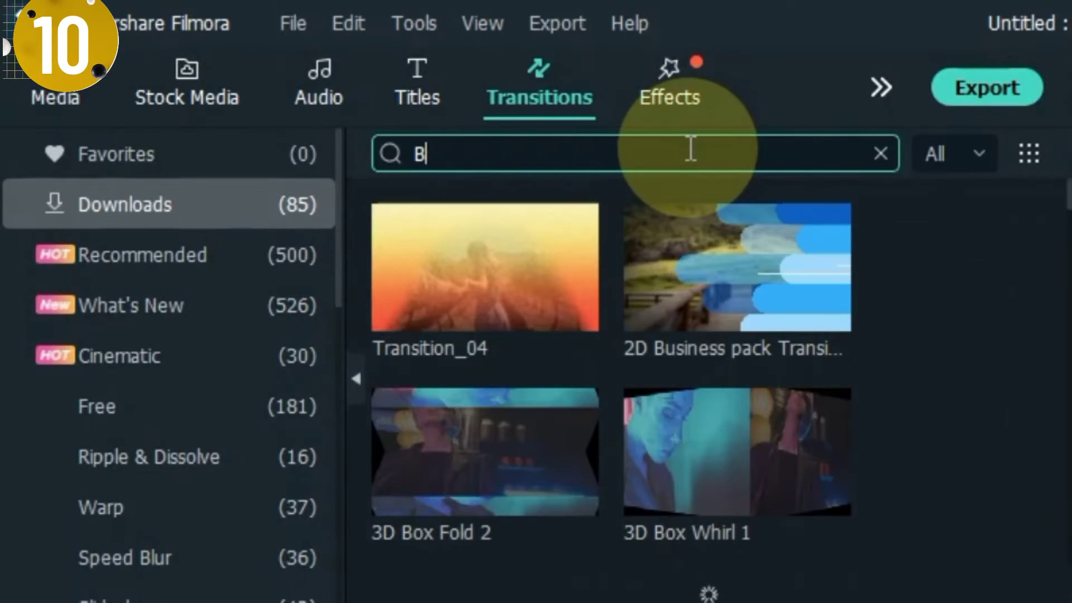
text(eam transition)
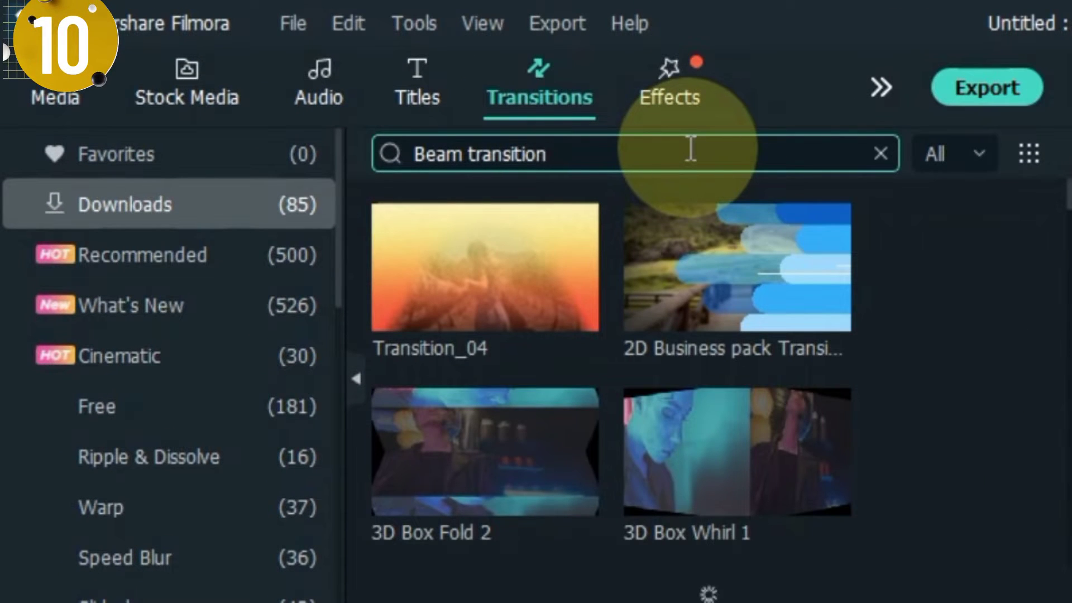
text( 2)
drag(453, 309, 521, 367)
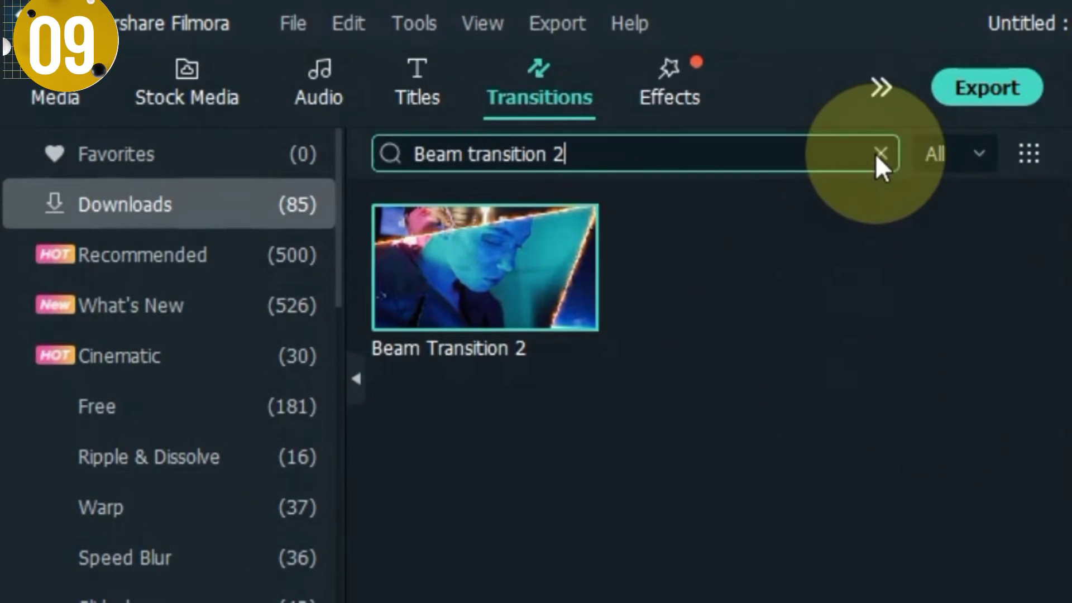
click(472, 92)
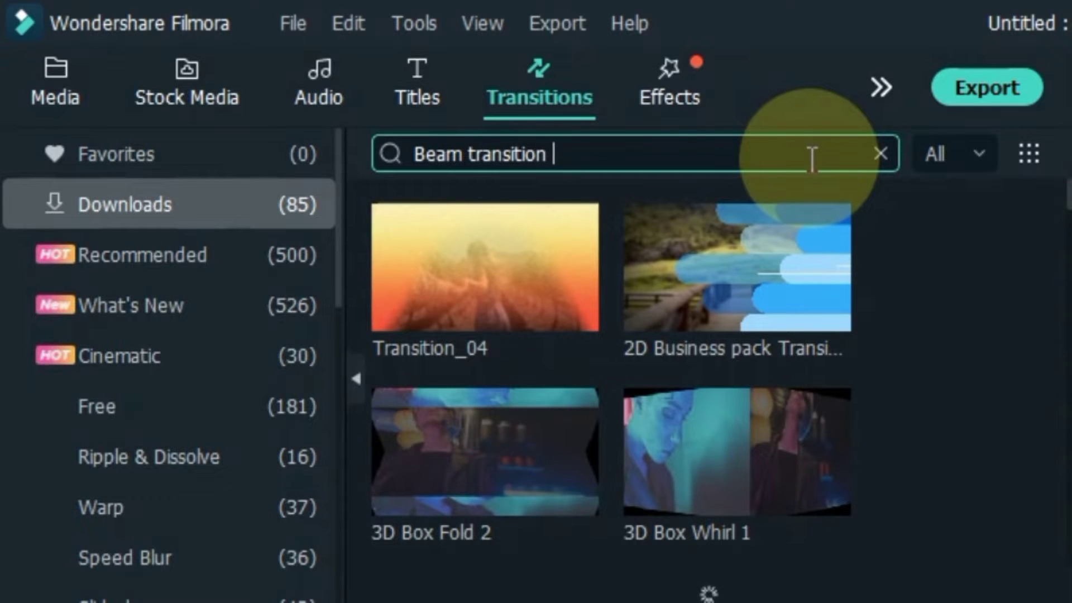
key(Return)
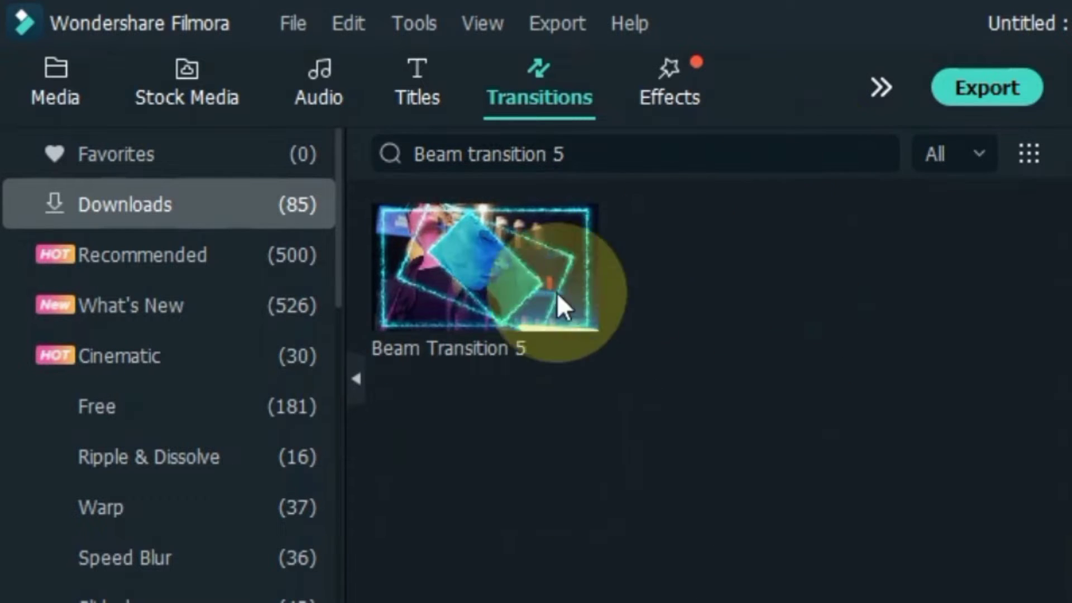
drag(471, 324, 336, 471)
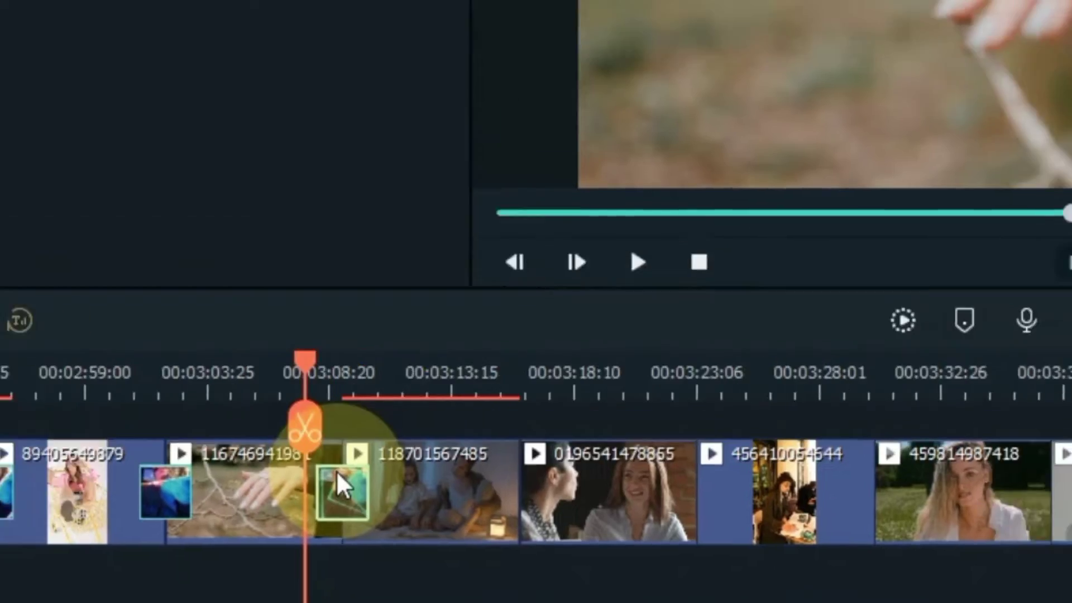
key(space)
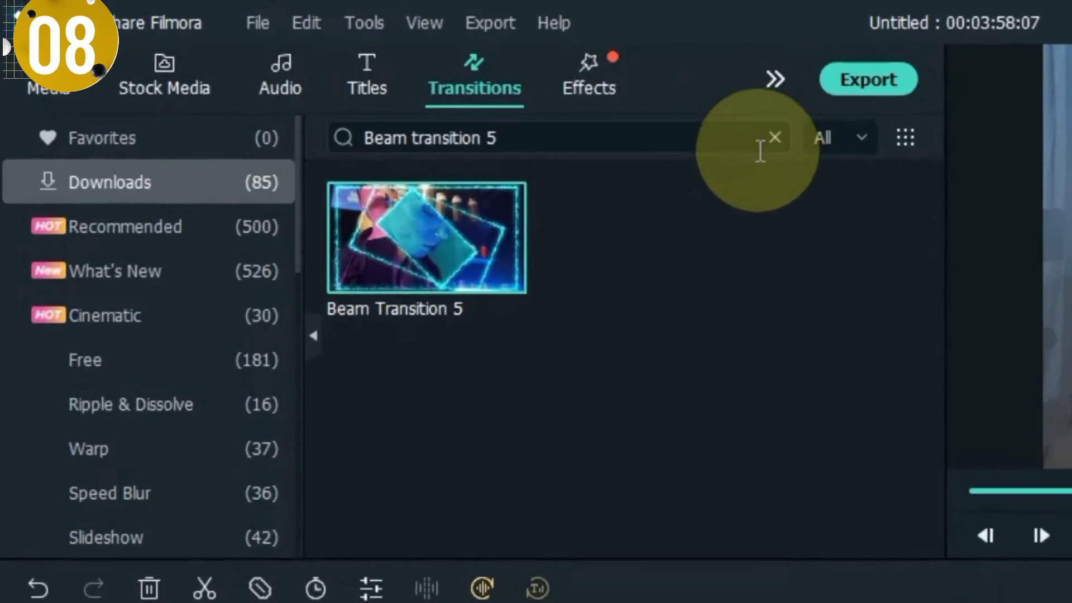
click(775, 137)
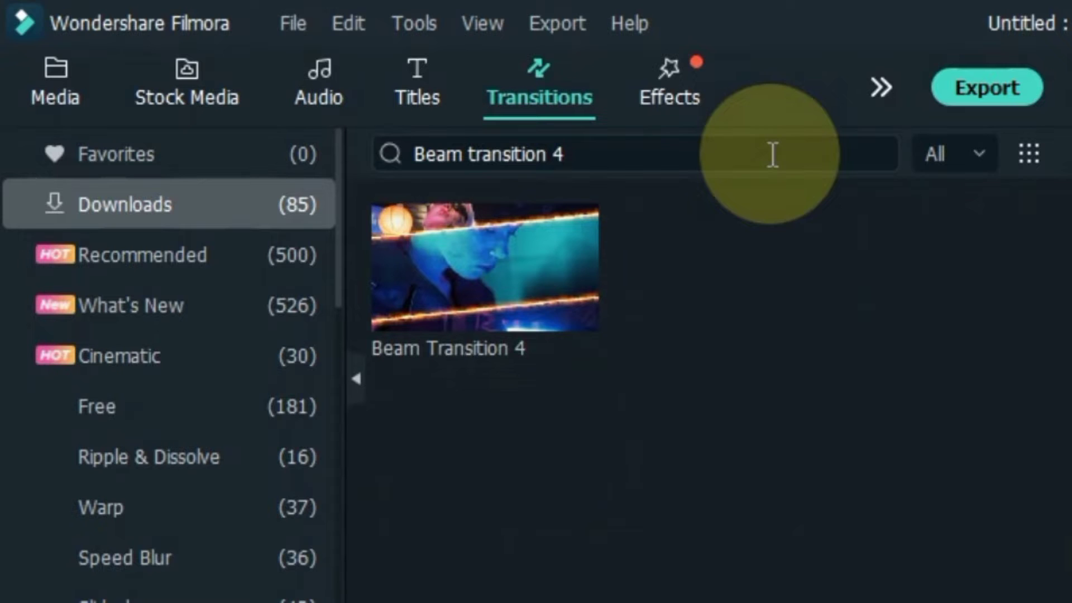
drag(482, 309, 388, 442)
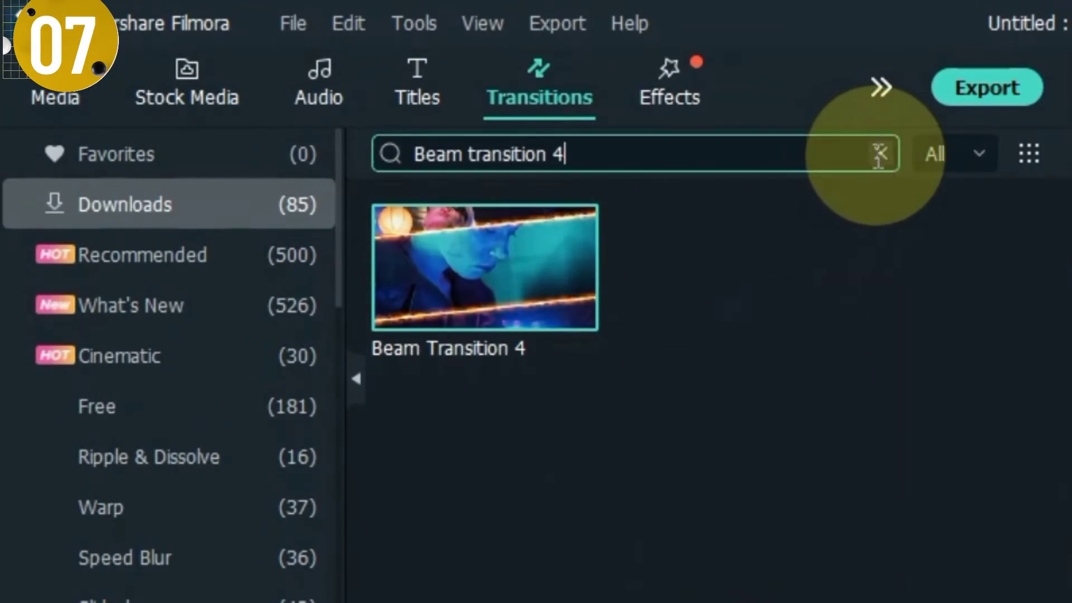
click(880, 154)
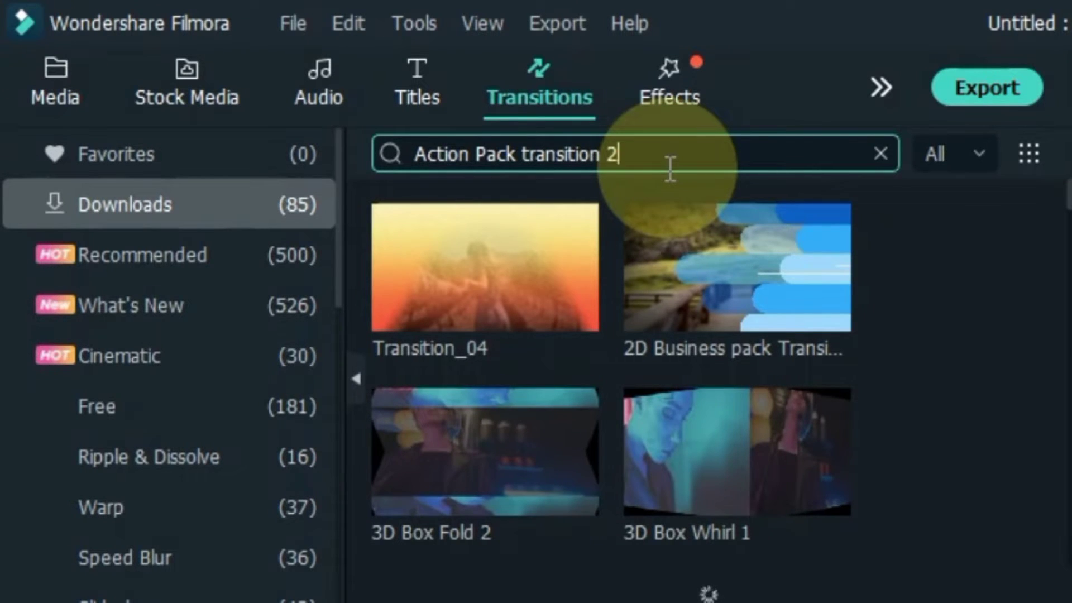
key(Return)
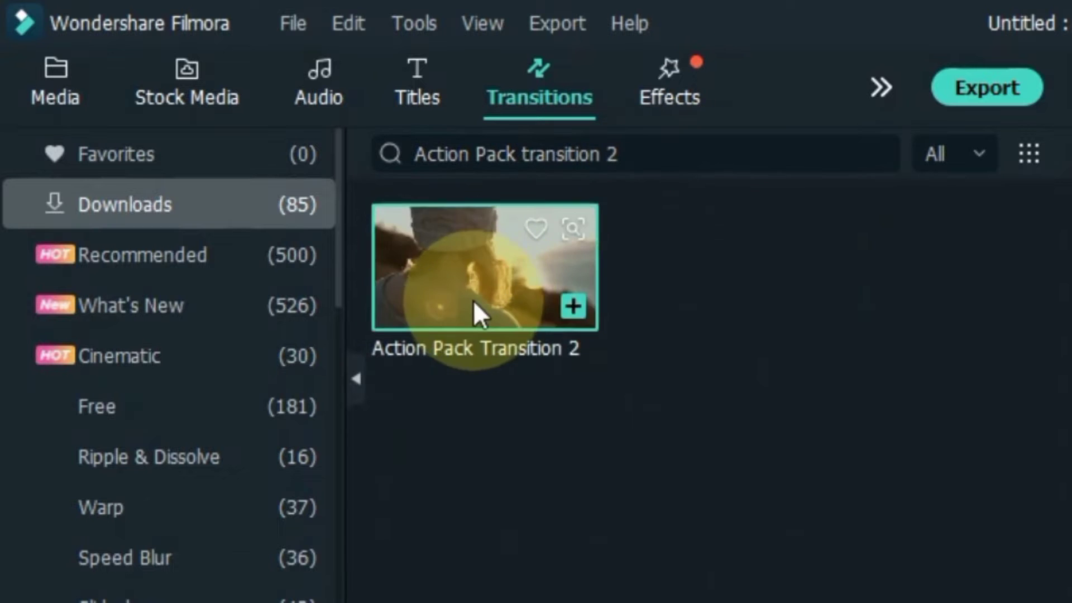
drag(474, 300, 426, 457)
key(space)
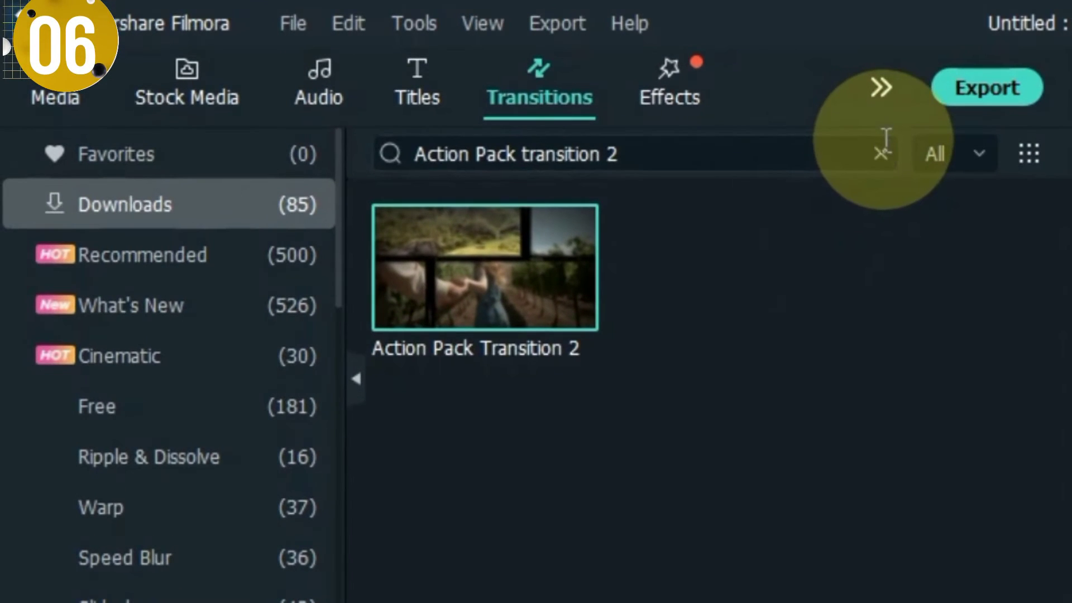
click(880, 154)
click(722, 162)
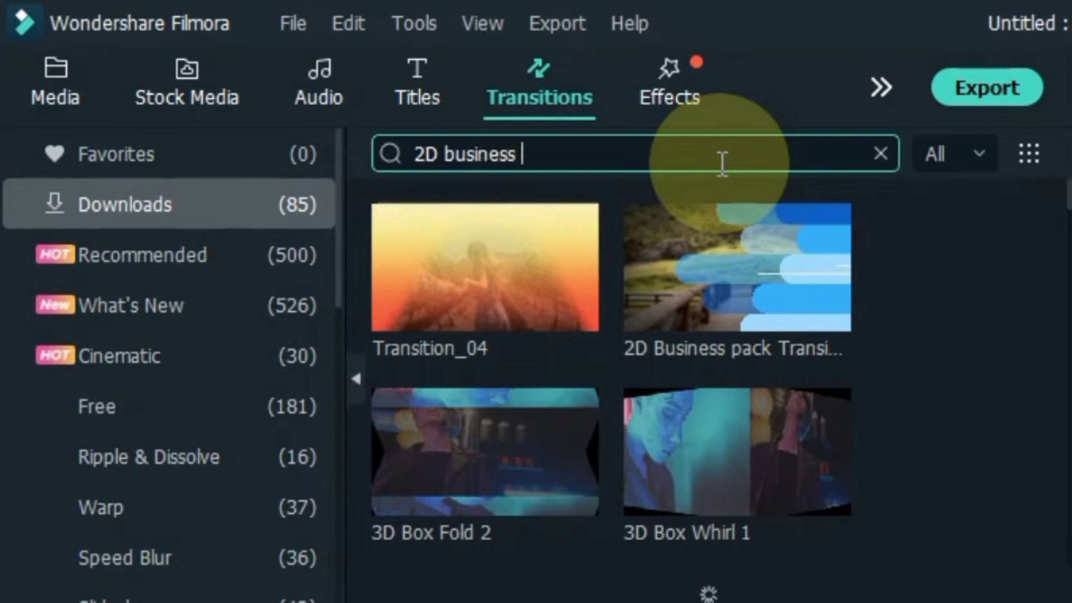
text(2D business pack transition 02)
key(Return)
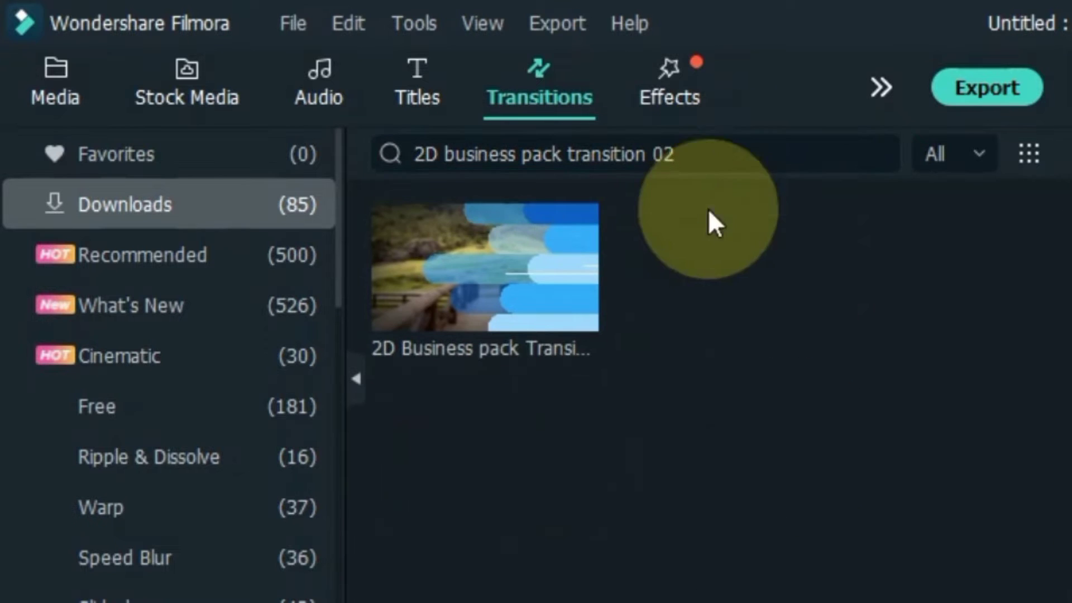
drag(419, 311, 850, 602)
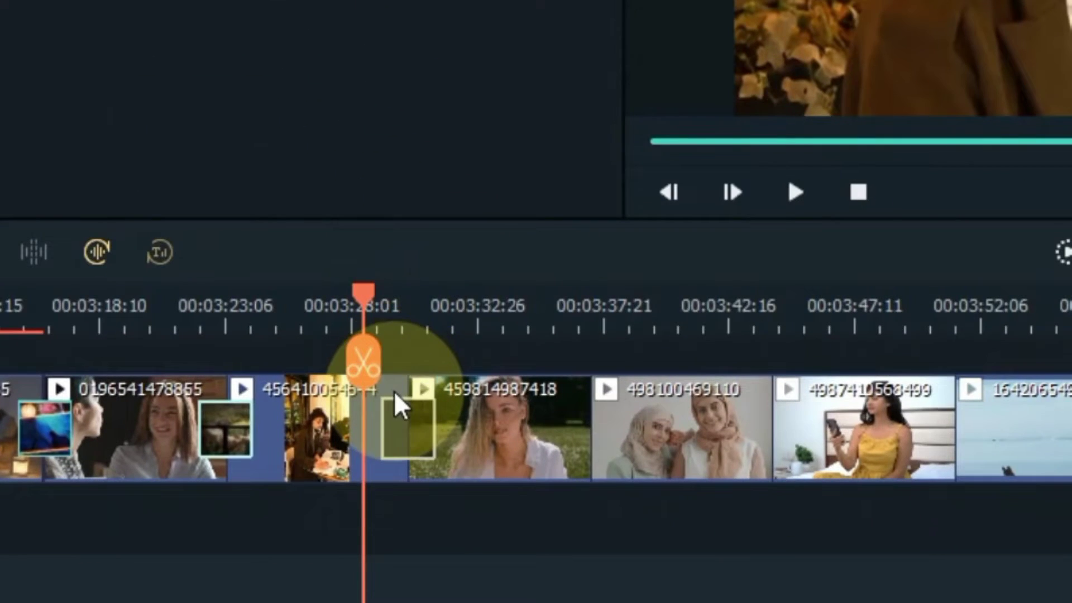
drag(394, 391, 394, 391)
key(space)
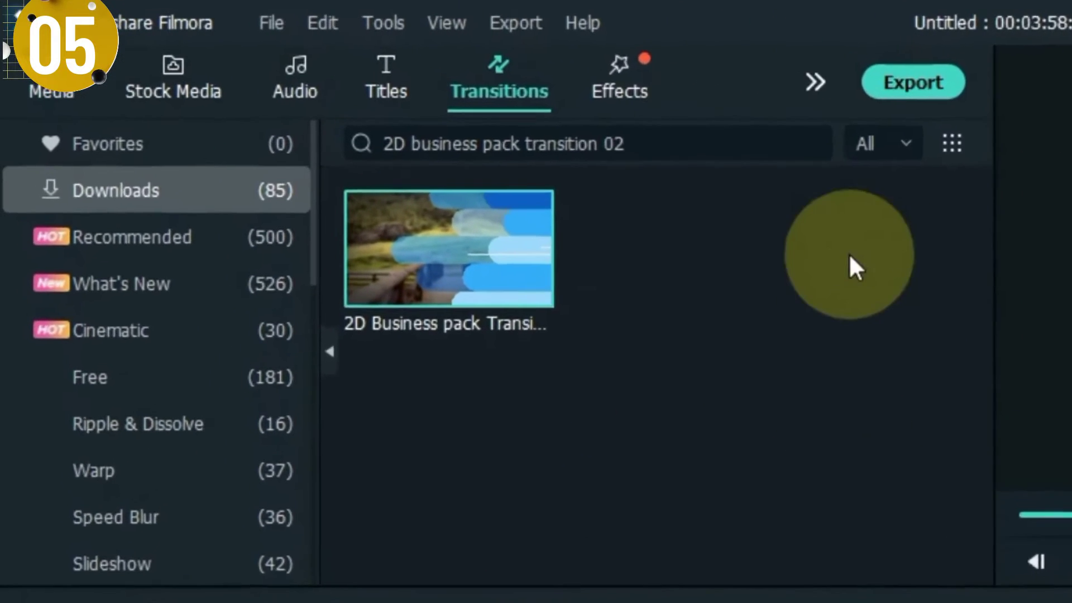
click(883, 152)
text(3)
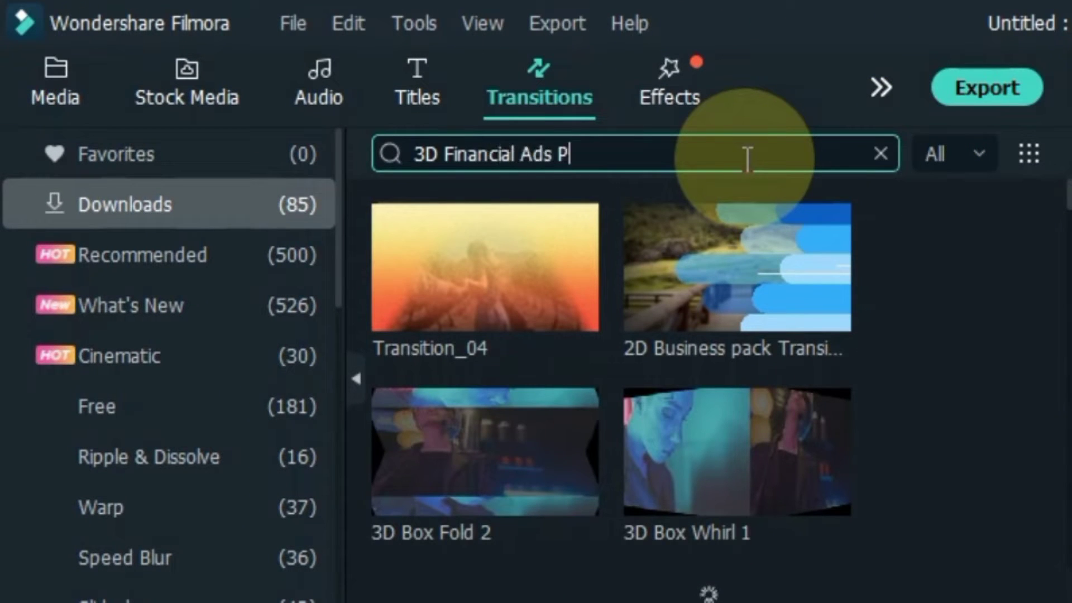
key(Return)
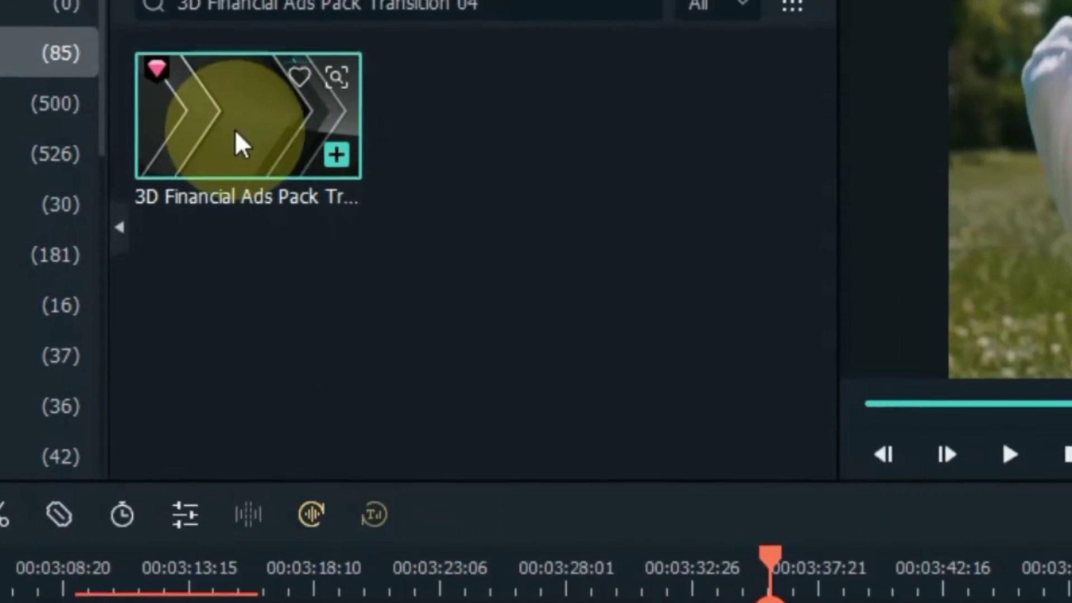
drag(235, 130, 714, 602)
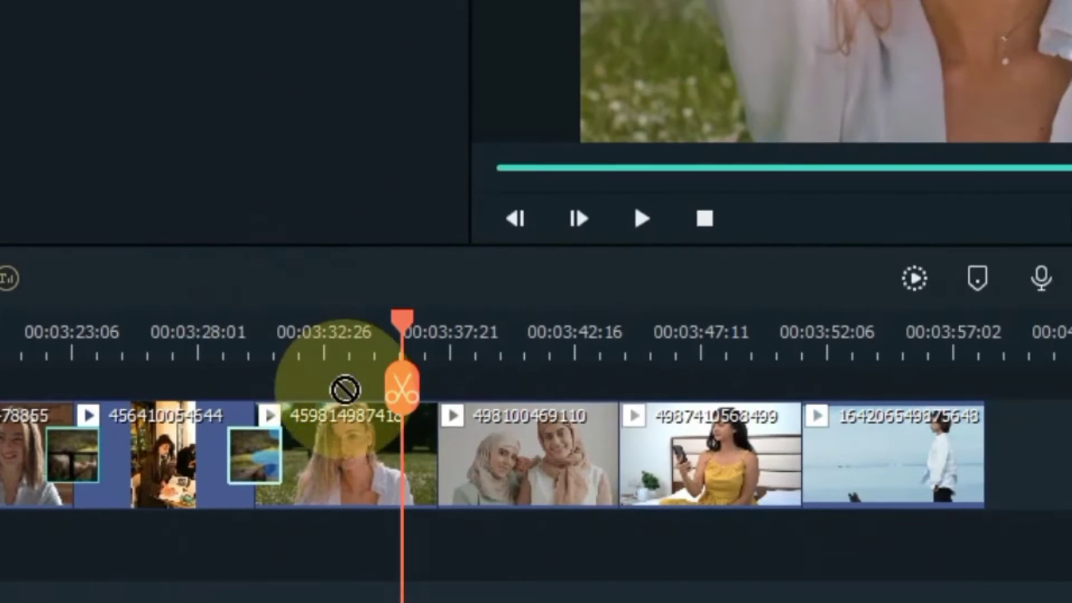
drag(434, 453, 433, 453)
key(space)
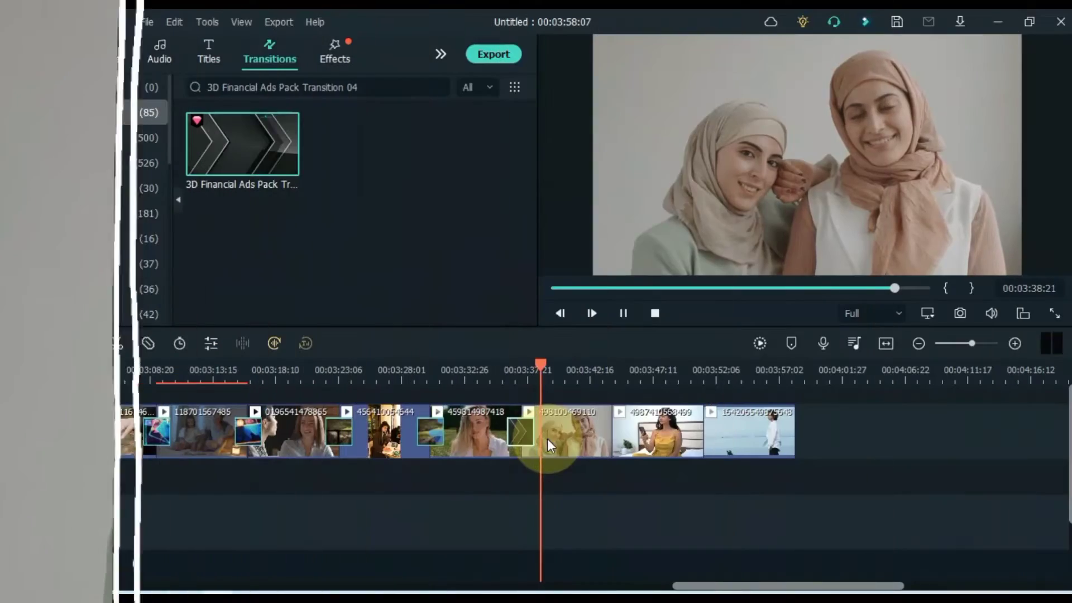
click(579, 364)
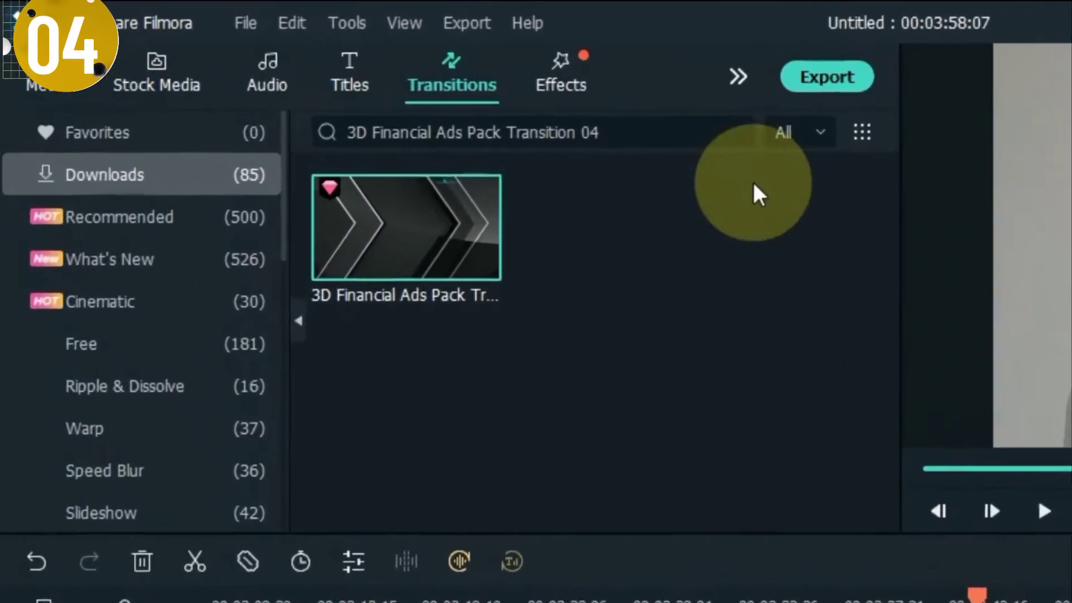
click(560, 105)
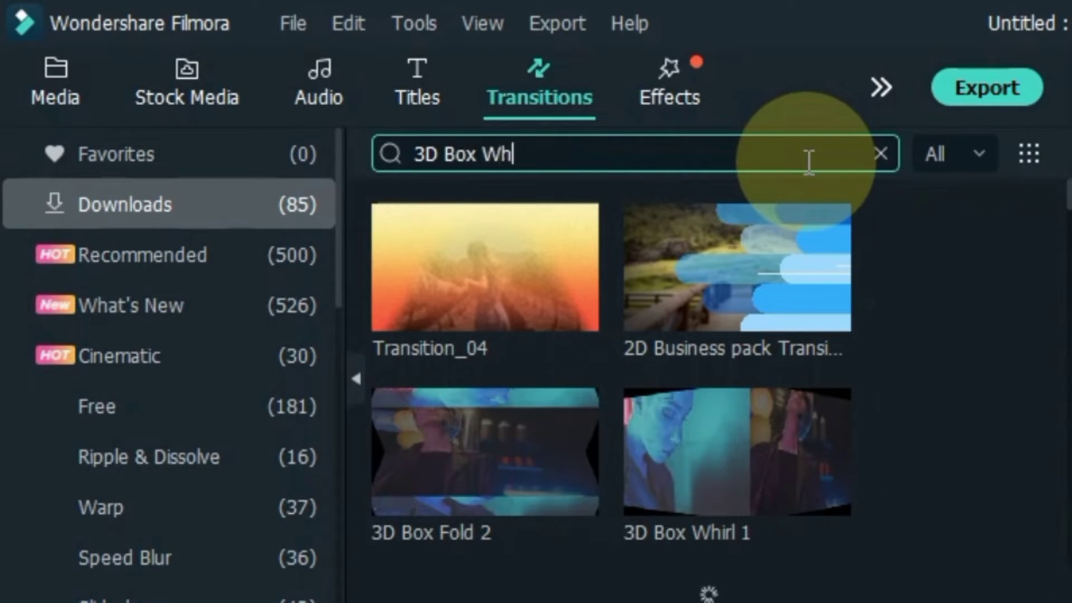
text(3D Box Whirl 1)
key(Return)
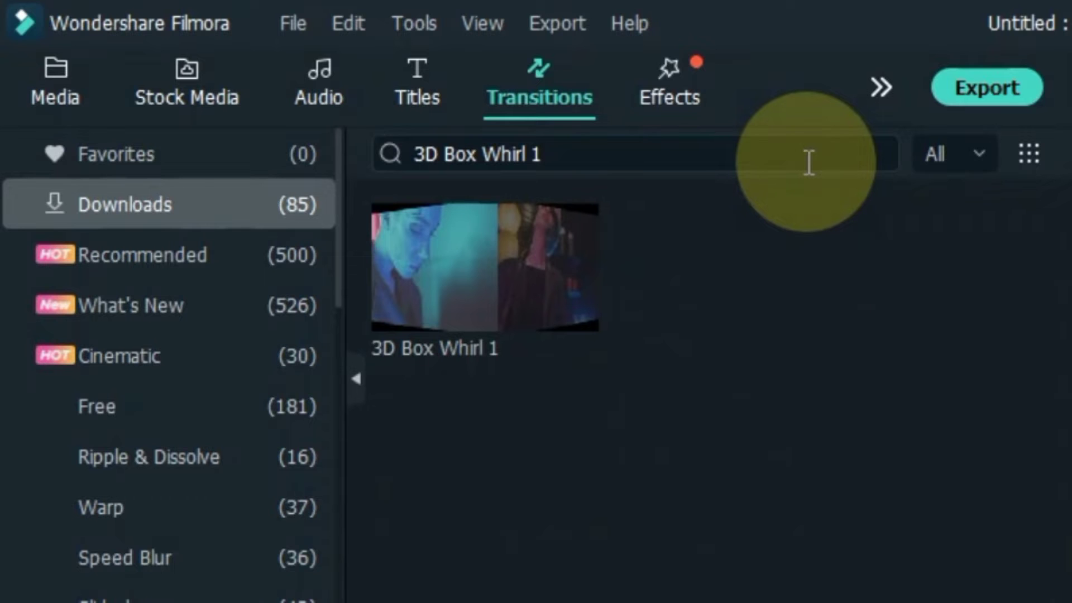
drag(465, 286, 567, 471)
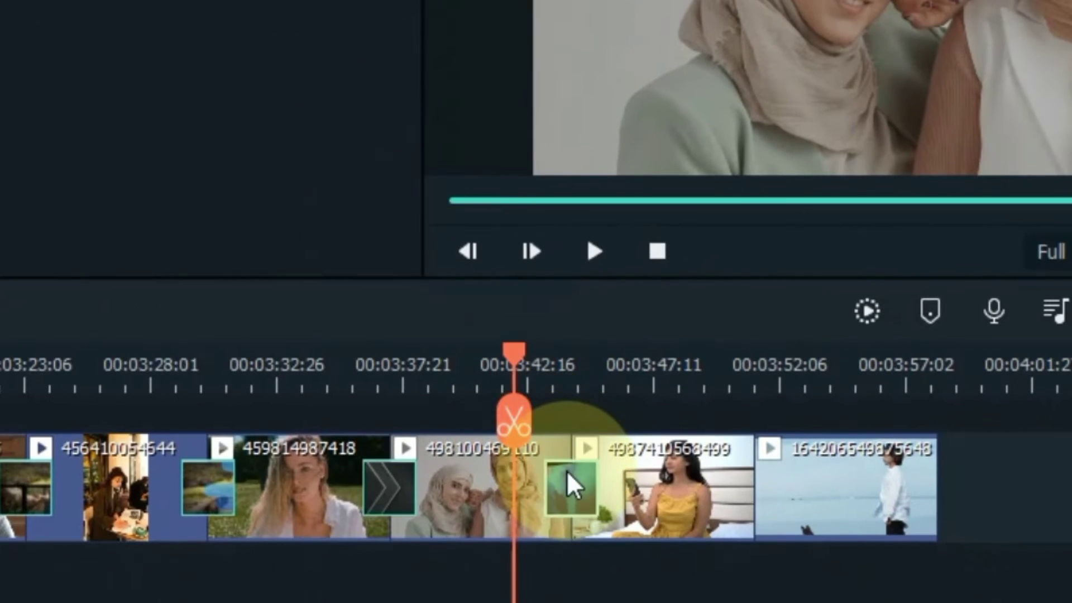
key(space)
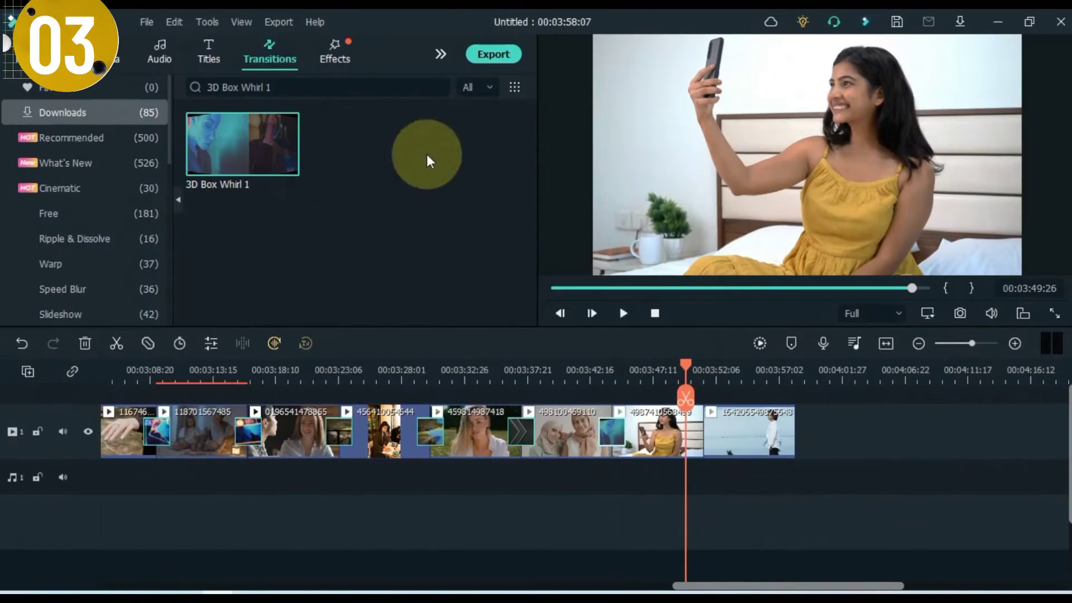
click(440, 88)
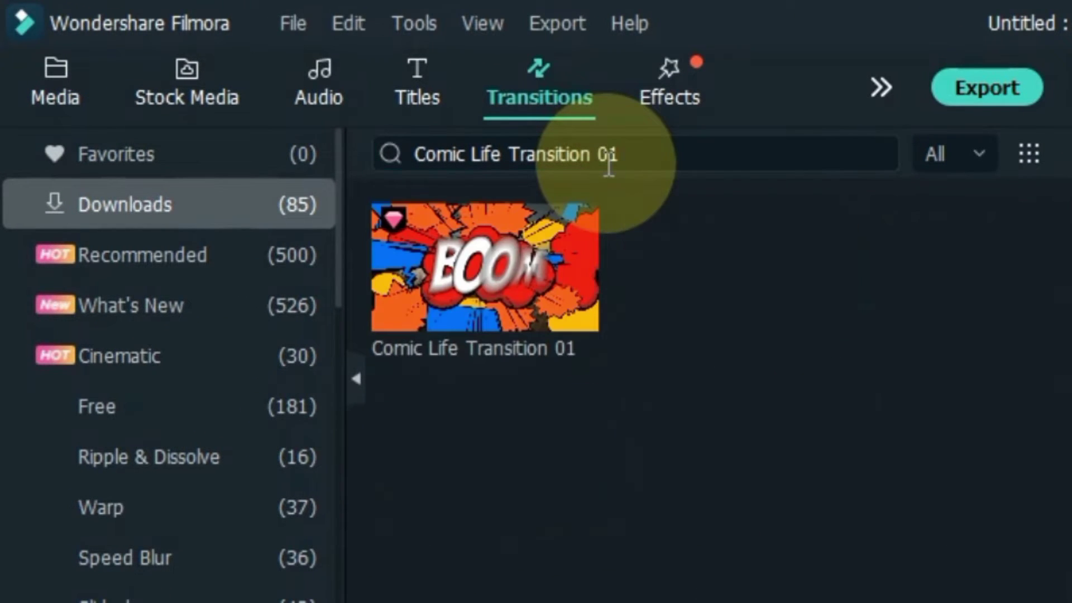
drag(420, 296, 1071, 582)
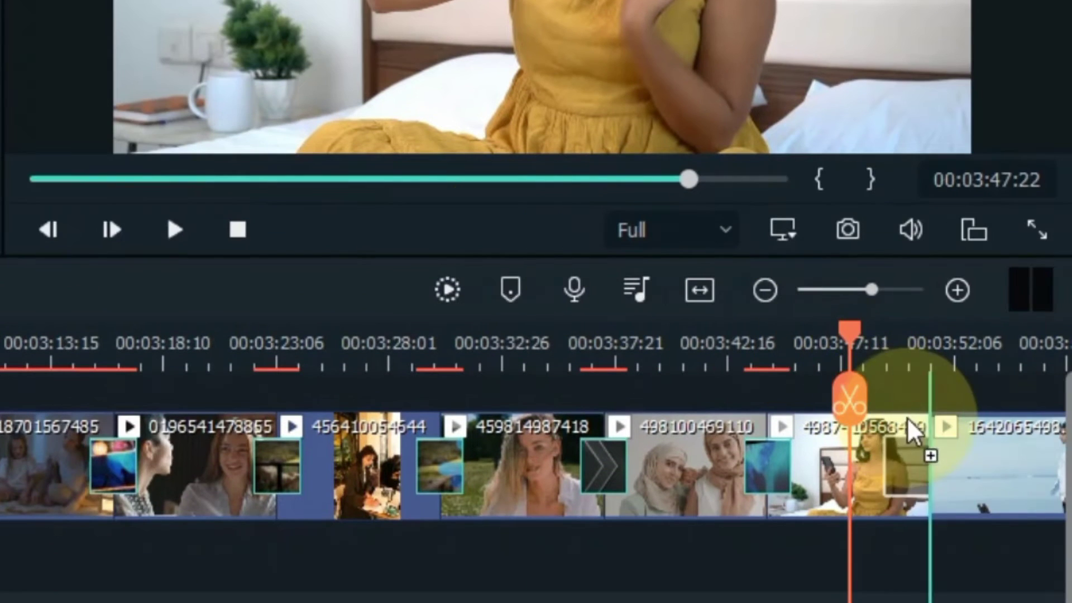
drag(907, 418, 922, 422)
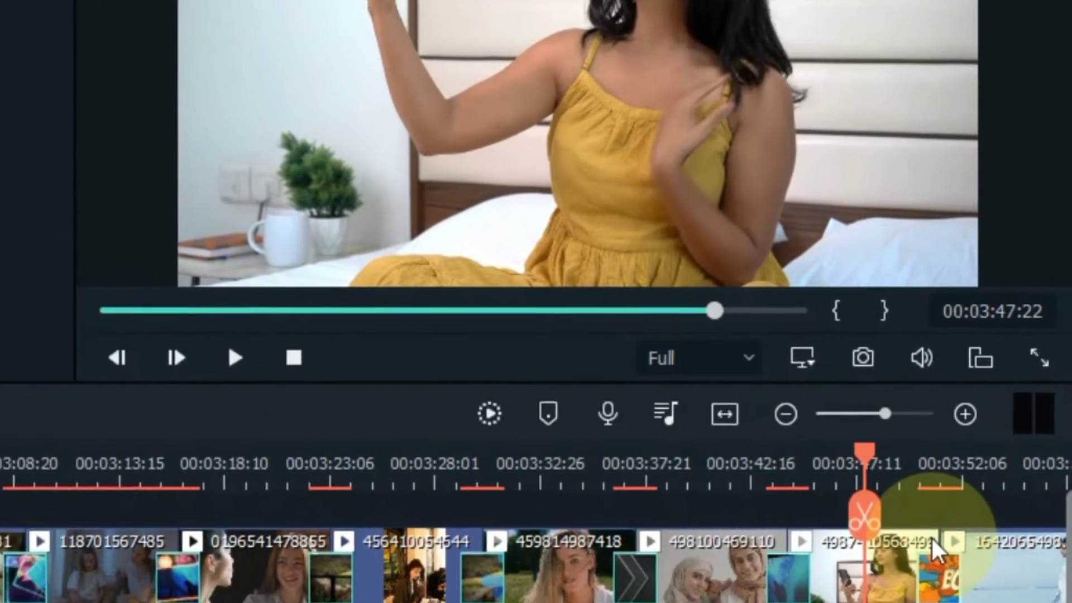
key(space)
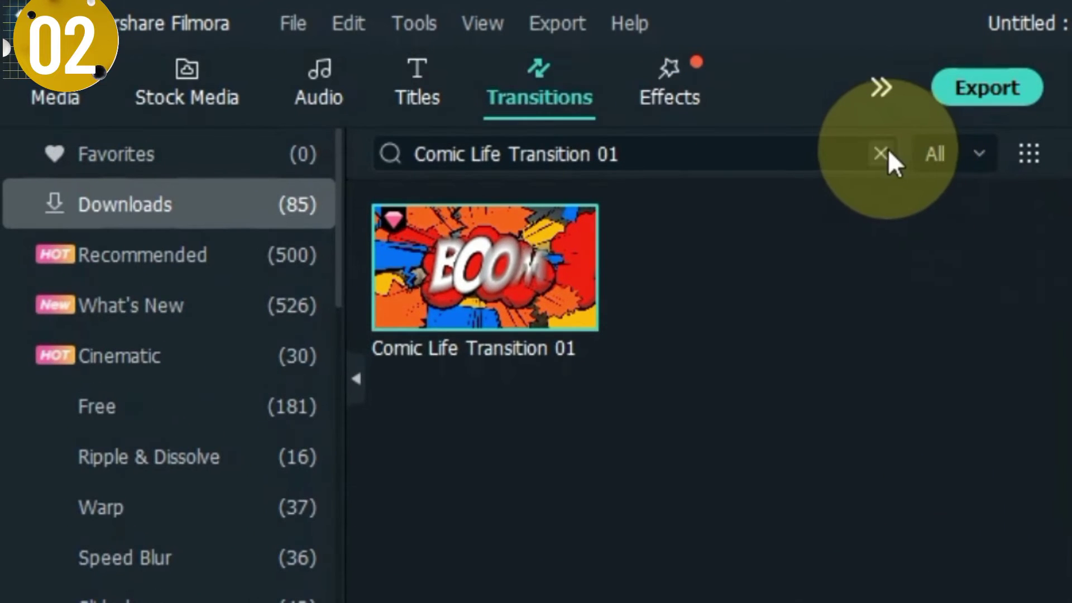
click(442, 88)
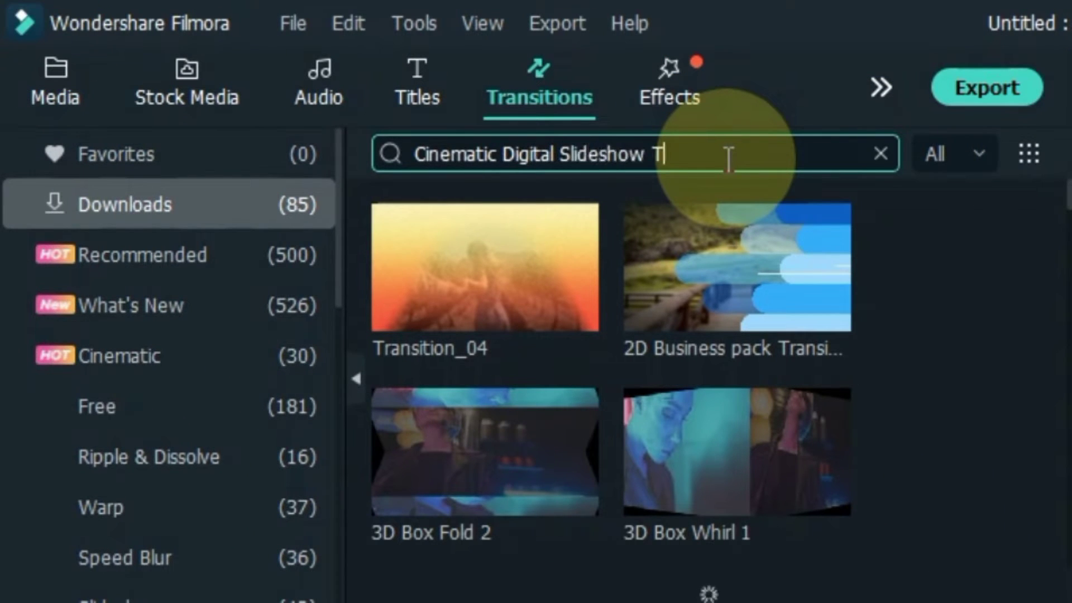
text(02)
key(Return)
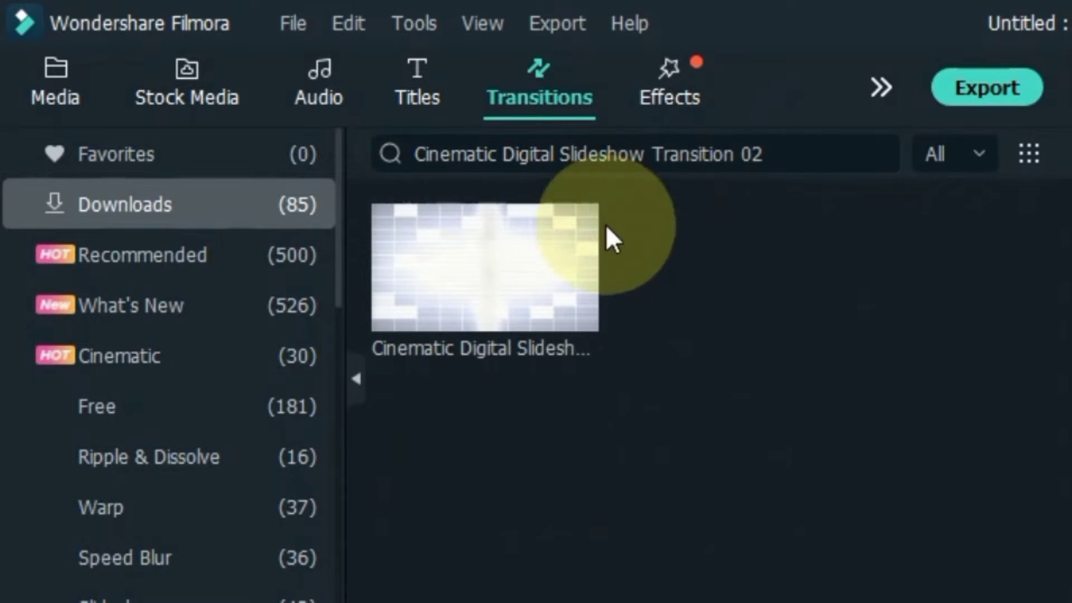
drag(499, 304, 682, 545)
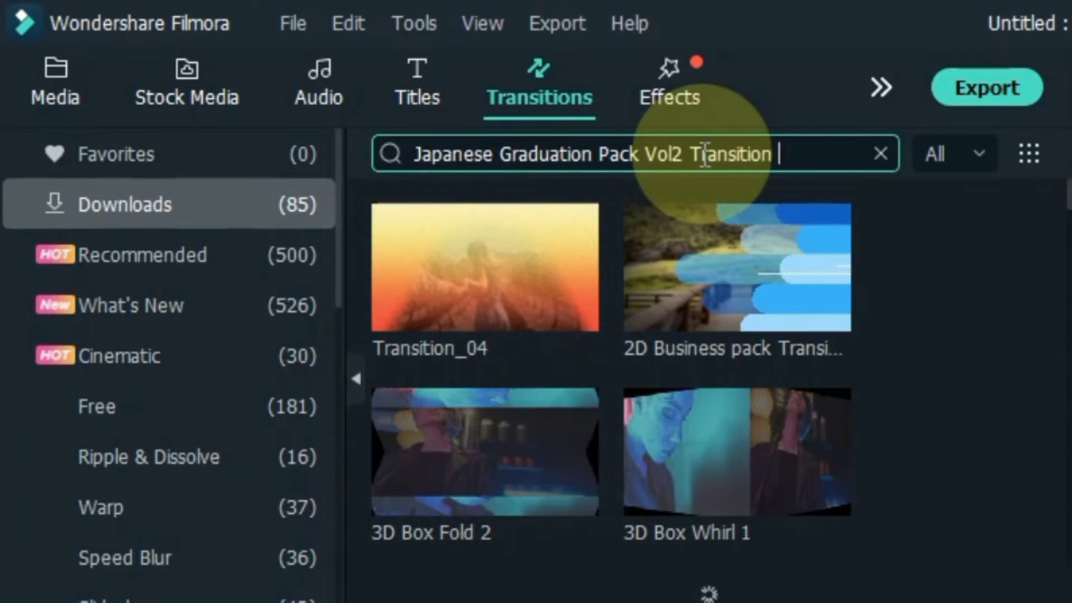
- Search for Japanese Graduation Pack Vol2 Transition 01 and insert it between clips 189115864 and 498780589
text(01)
drag(483, 291, 677, 385)
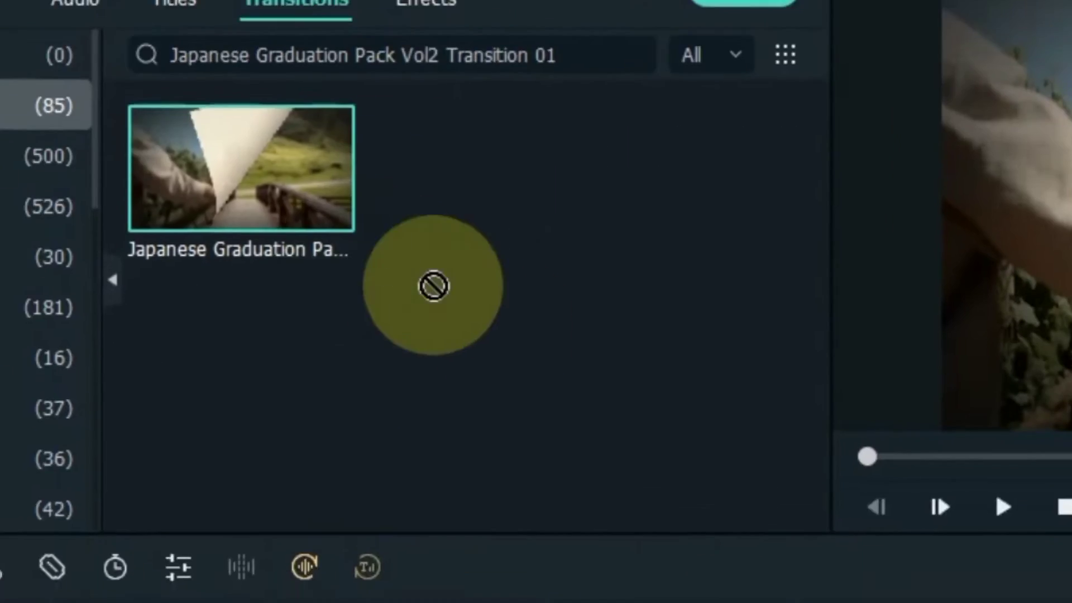
drag(434, 286, 486, 455)
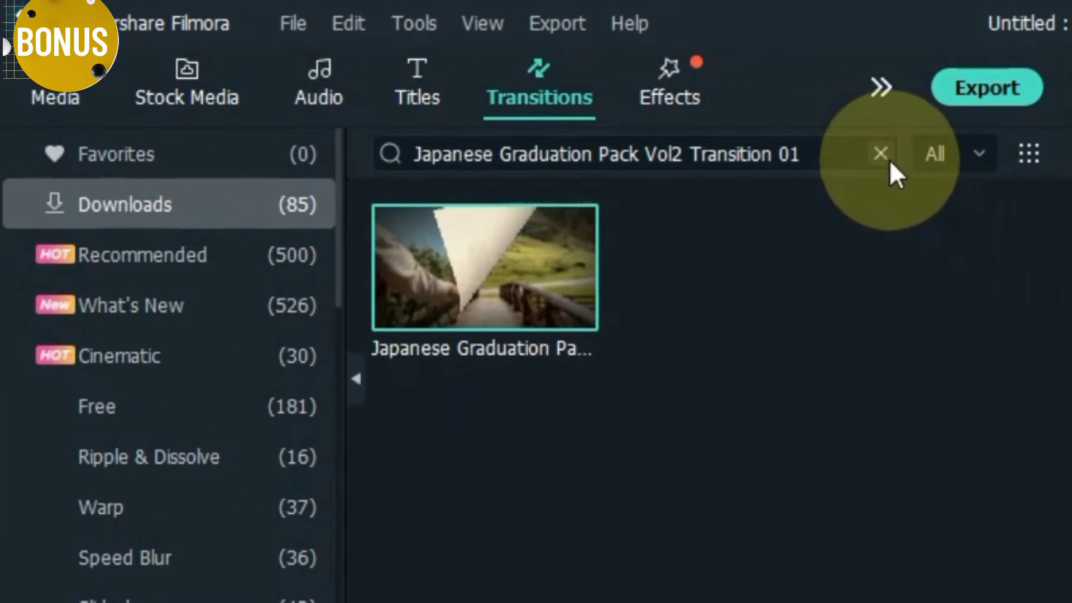
- Search for the Push transition, insert it between clips 498780589 and 564256484, and preview it
click(439, 87)
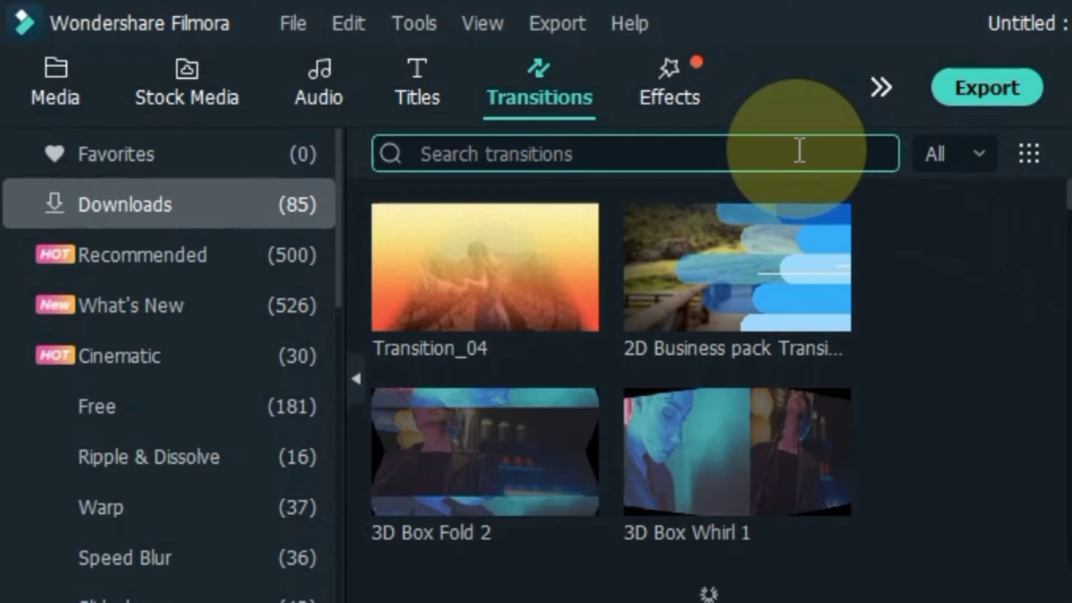
text(Push)
key(Return)
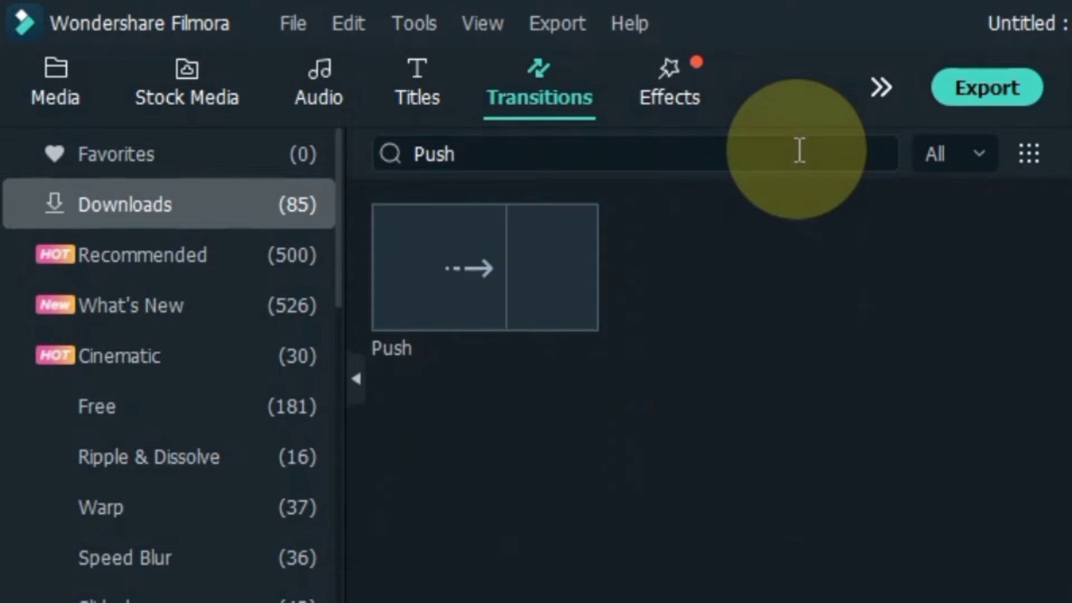
drag(543, 268, 517, 399)
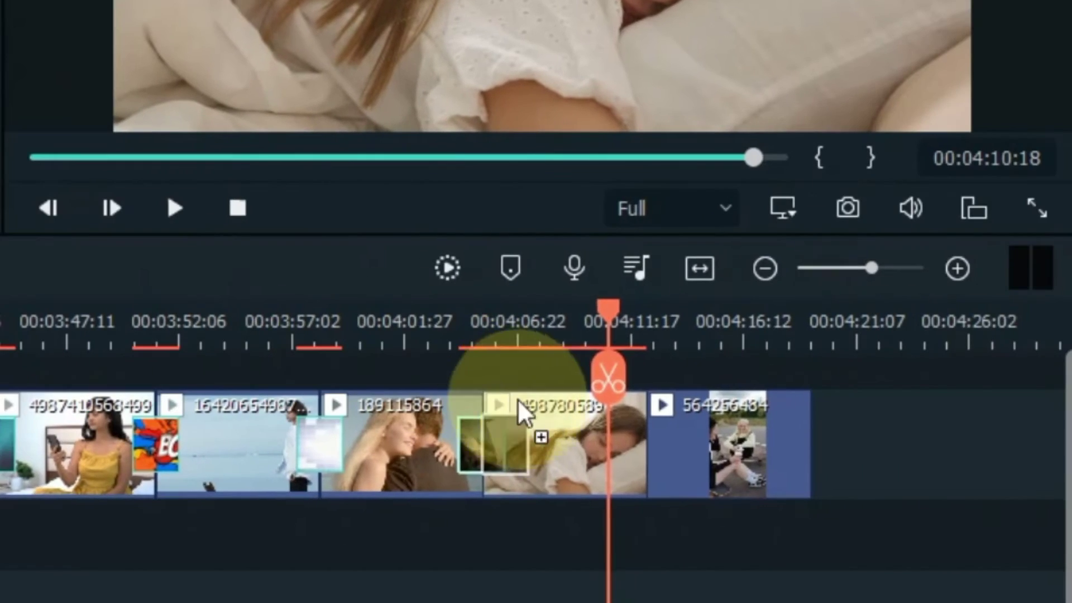
drag(625, 421, 628, 419)
key(space)
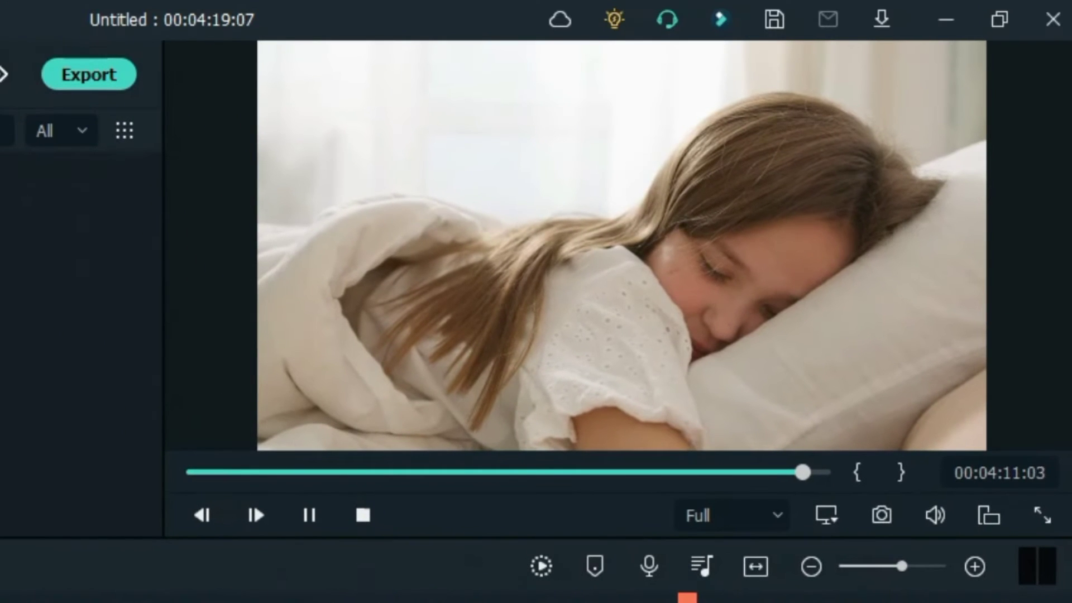